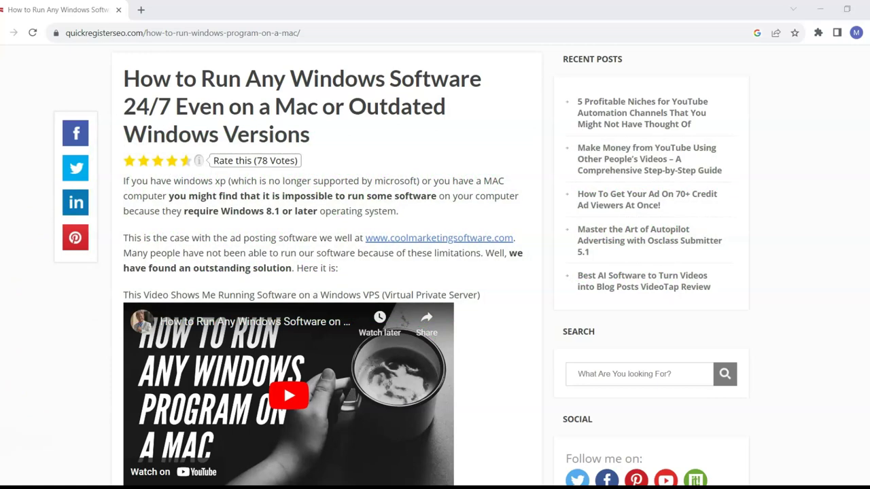
Launch Remote Desktop Connection from Start search and connect to saved server 208.78.220.80:1097
left_click(89, 475)
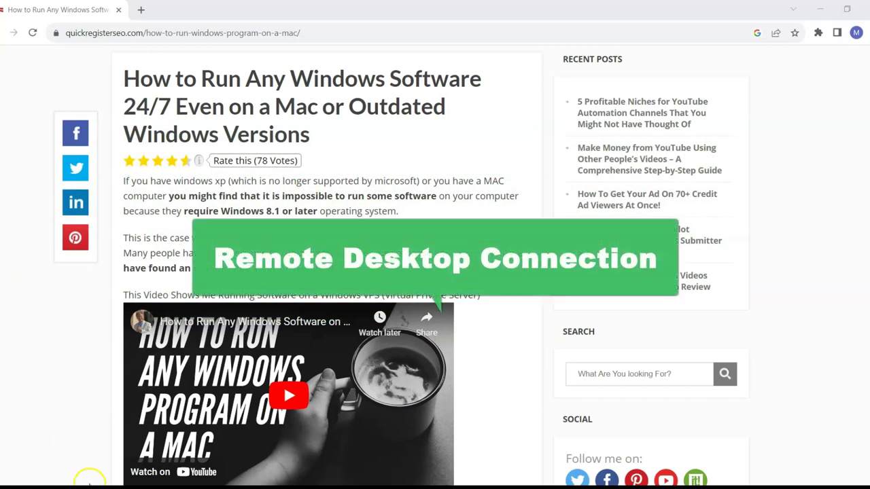
type("re")
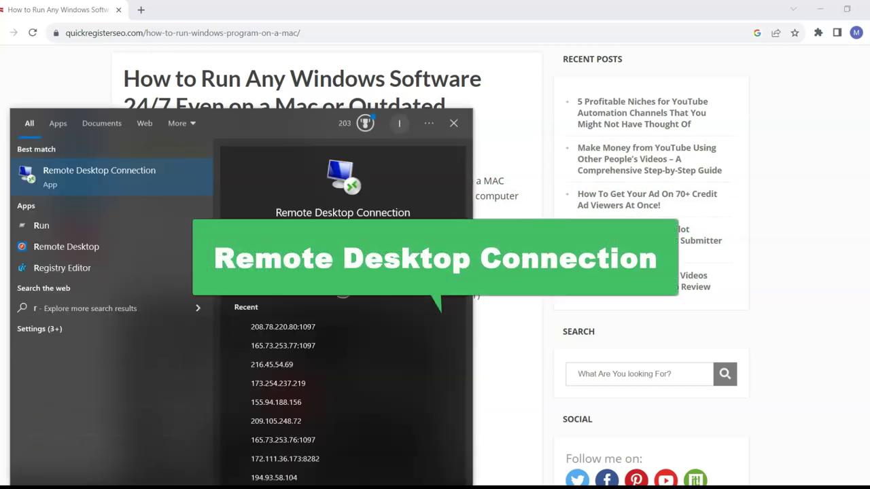
type("mote")
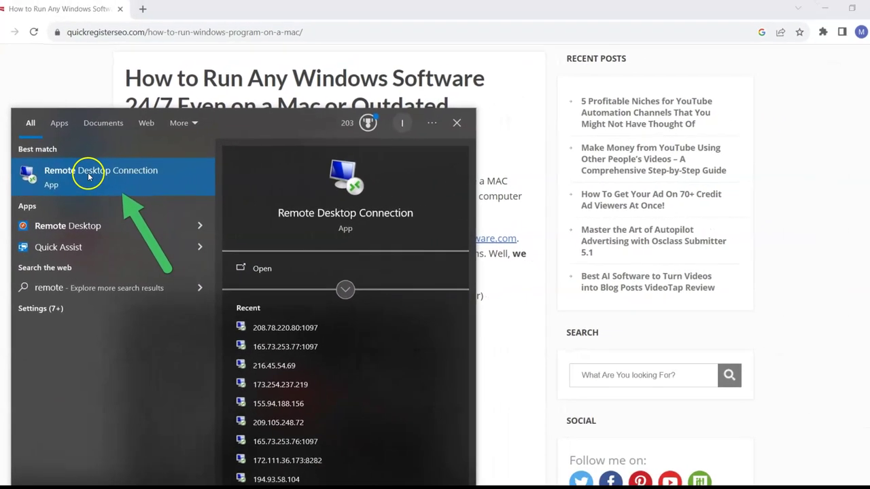
left_click(115, 165)
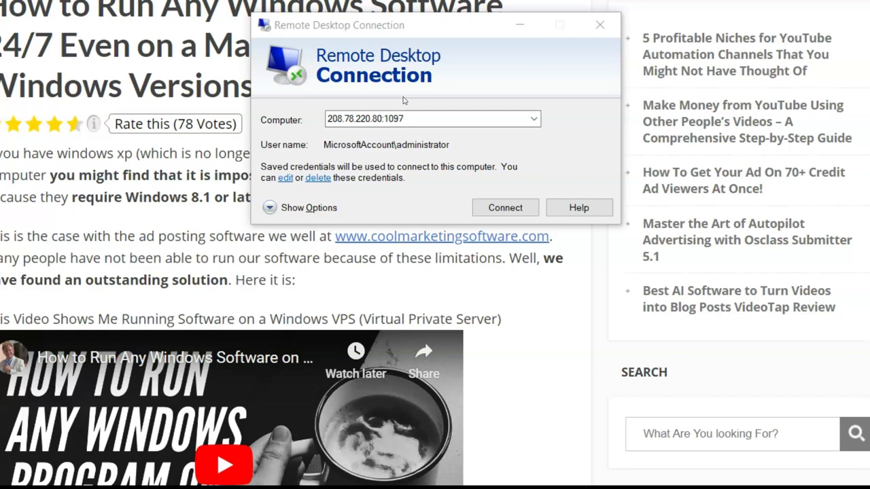
left_click(508, 211)
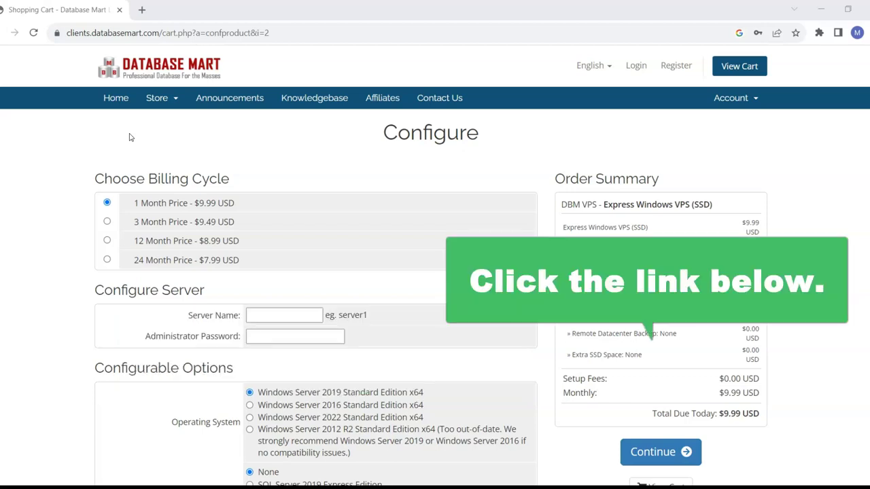
left_click(131, 131)
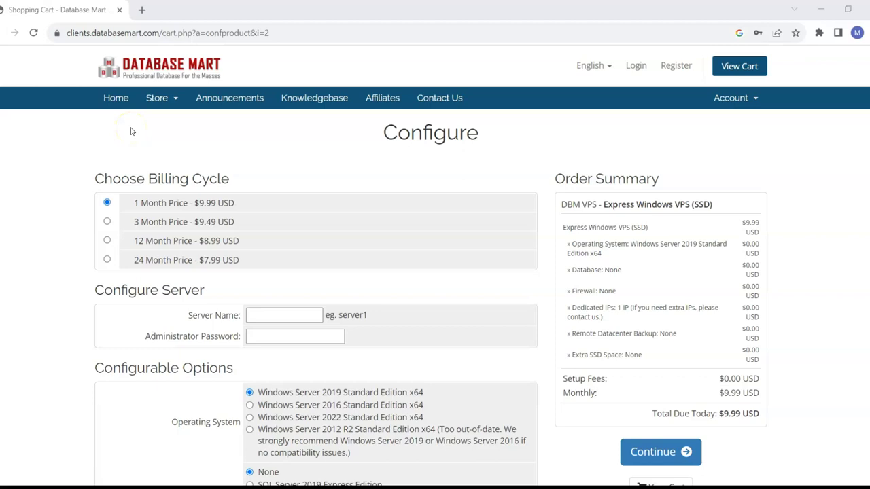
scroll(855, 74, "down", 1)
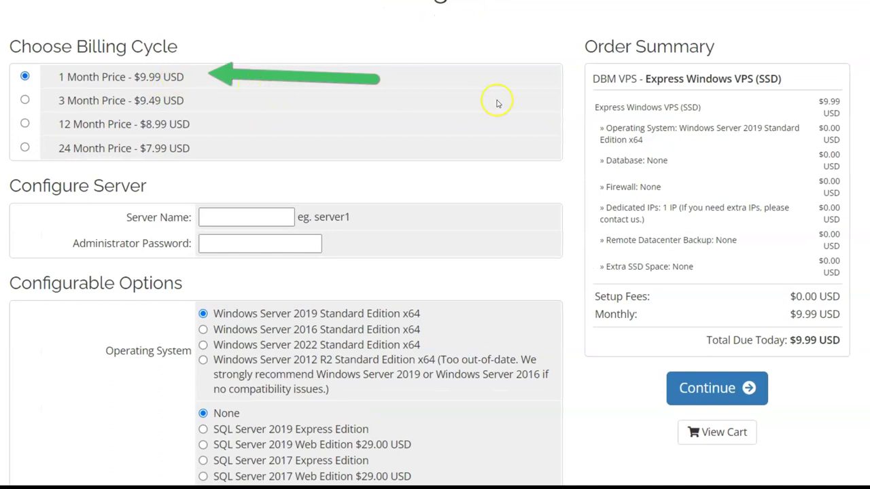
scroll(621, 195, "down", 3)
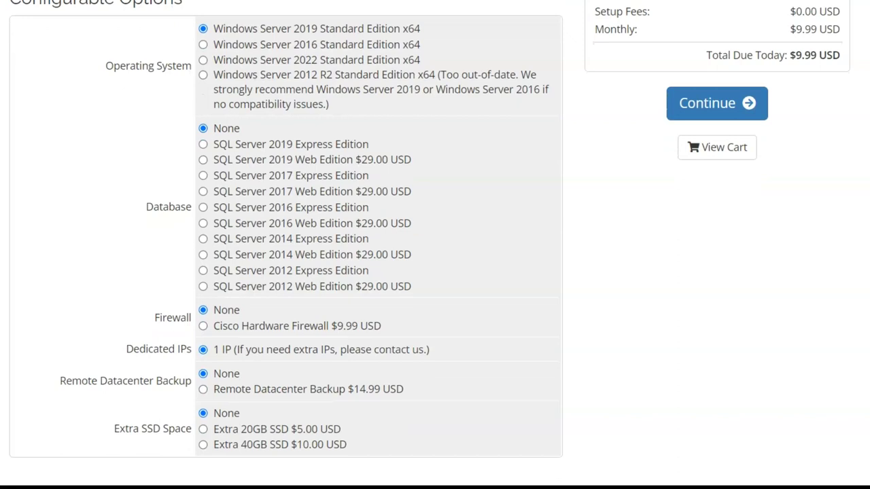
scroll(430, 239, "up", 3)
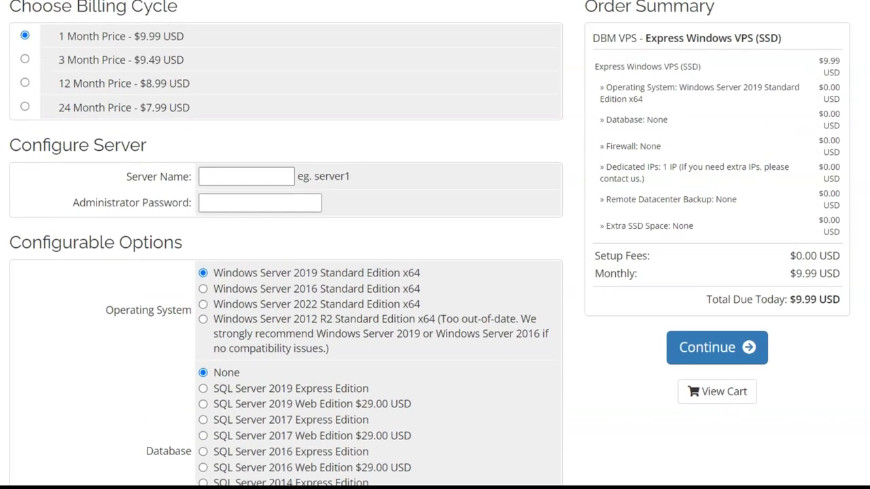
left_click(233, 182)
left_click(214, 181)
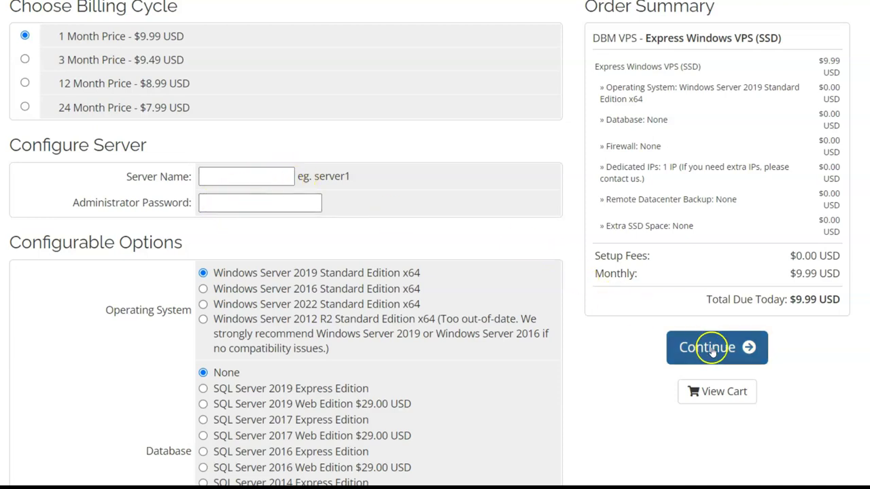
left_click(740, 358)
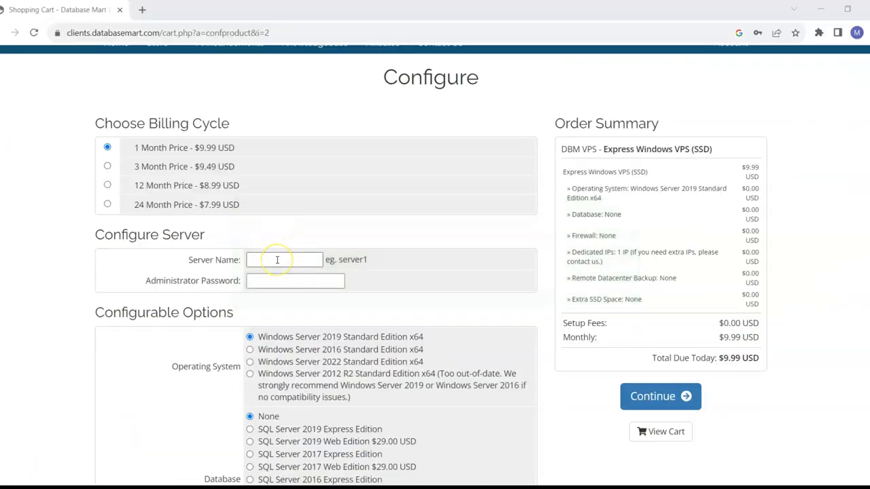
Fill the VPS order's server name with host1234 and enter the administrator password
left_click(277, 260)
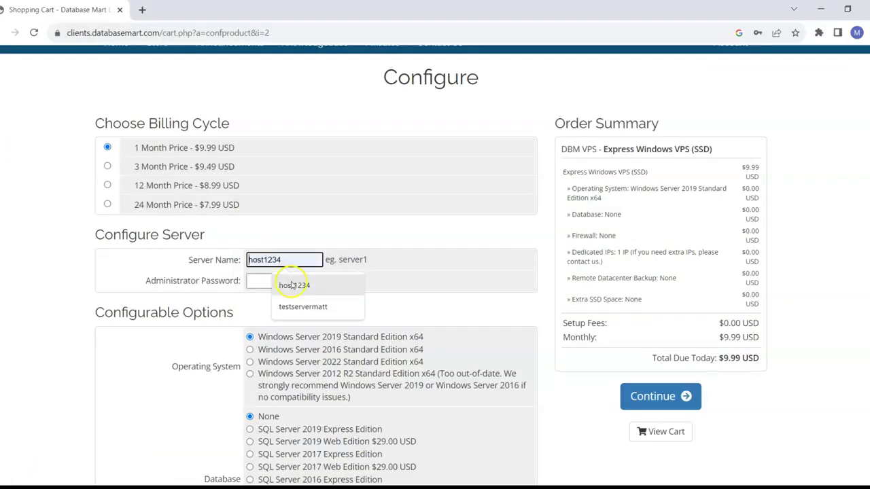
left_click(291, 284)
left_click(273, 284)
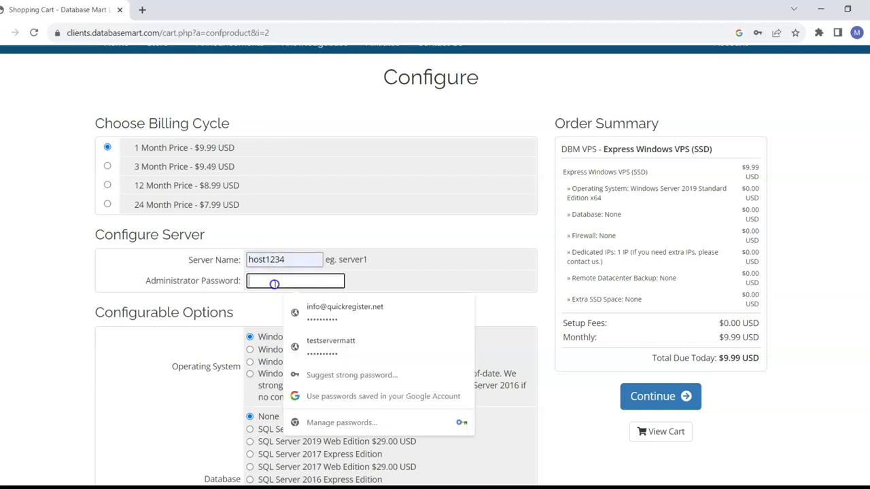
left_click(367, 240)
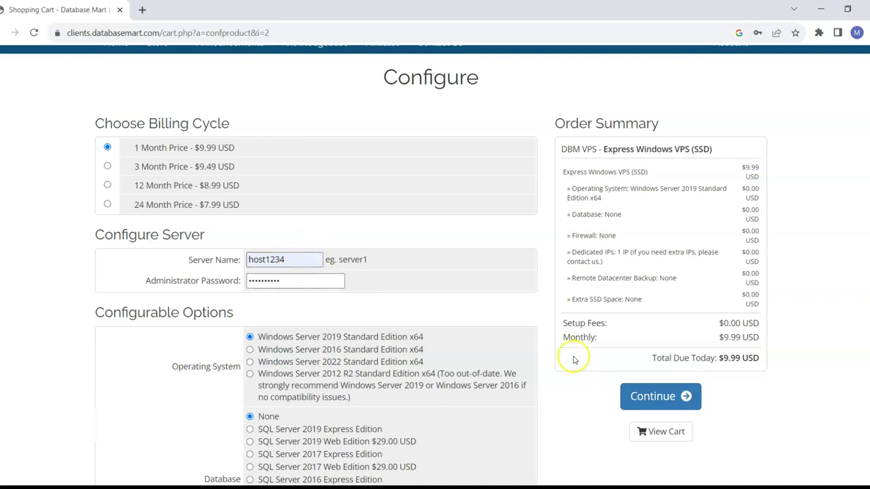
Continue the configured VPS order to checkout and review the Your Details form
left_click(685, 398)
left_click(686, 398)
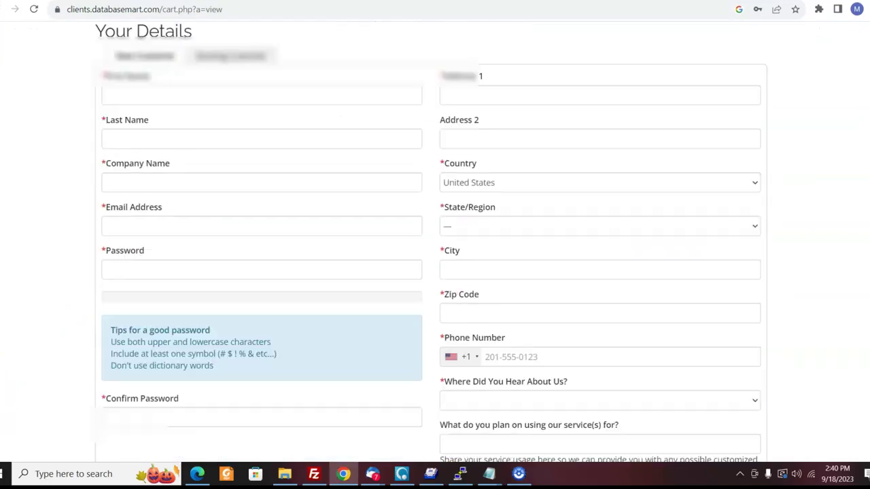
scroll(434, 244, "down", 5)
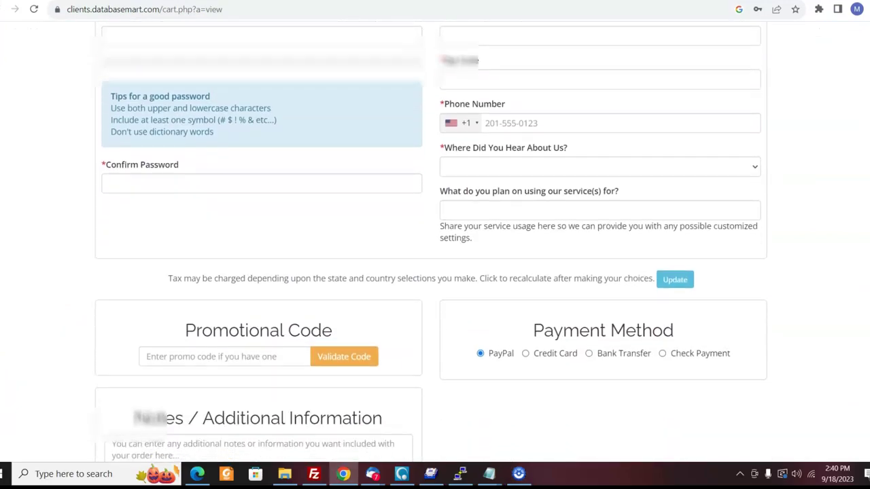
scroll(435, 245, "up", 2)
scroll(863, 136, "up", 10)
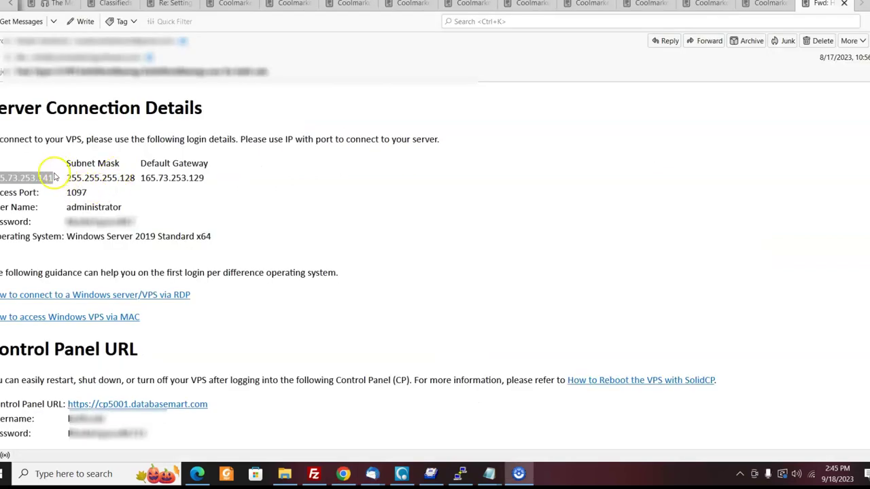
Copy the server IP 165.73.253.141 from the Thunderbird connection-details email
left_click(21, 155)
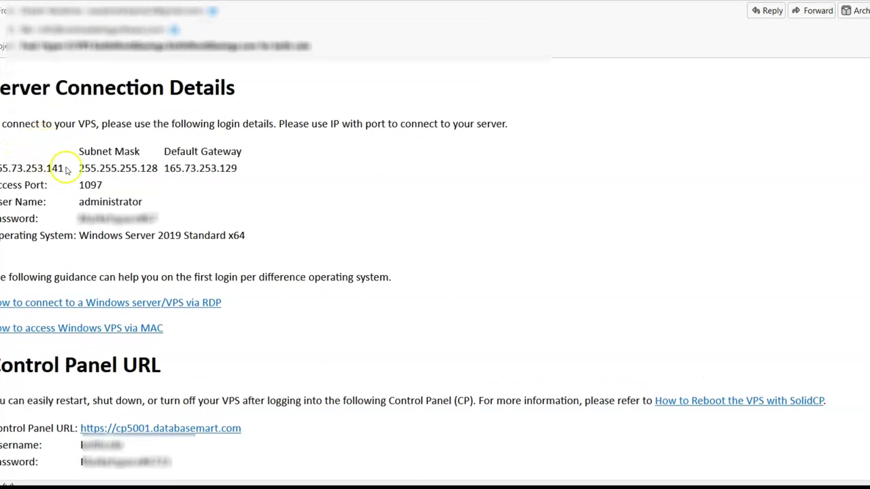
mouse_move(62, 171)
left_mouse_down()
mouse_move(4, 167)
mouse_move(1, 159)
left_mouse_up()
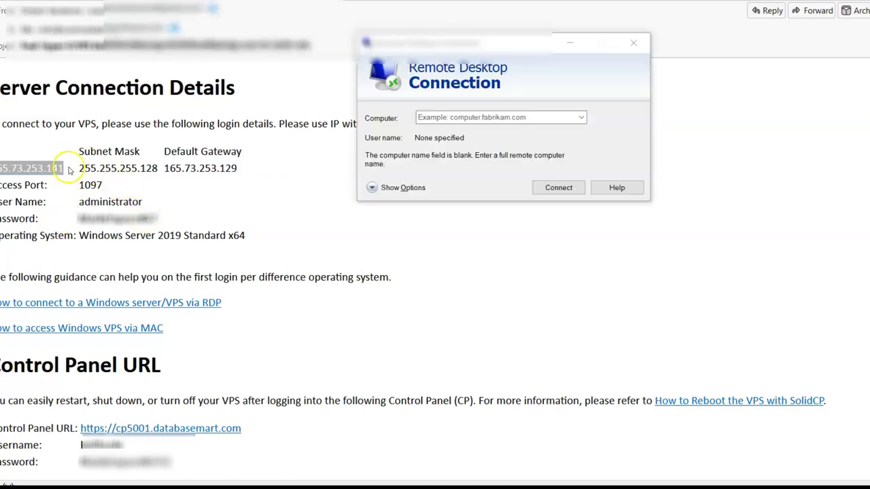
left_click_drag(68, 169, 3, 167)
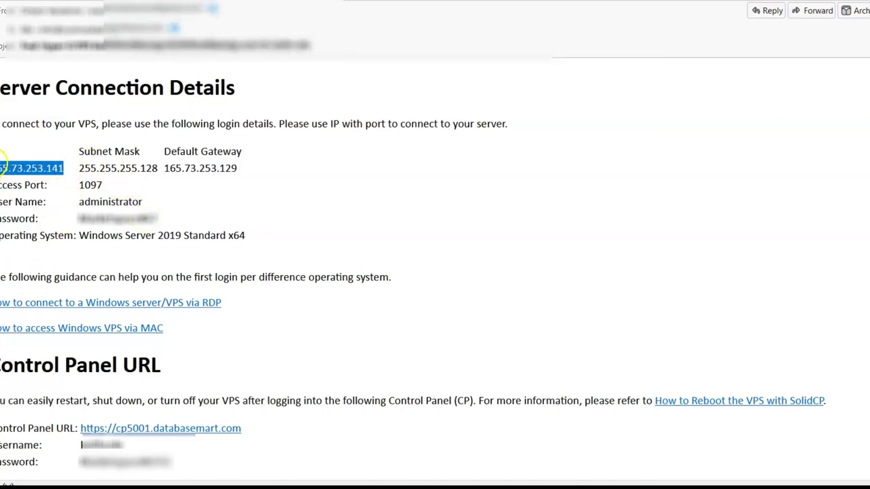
right_click(55, 168)
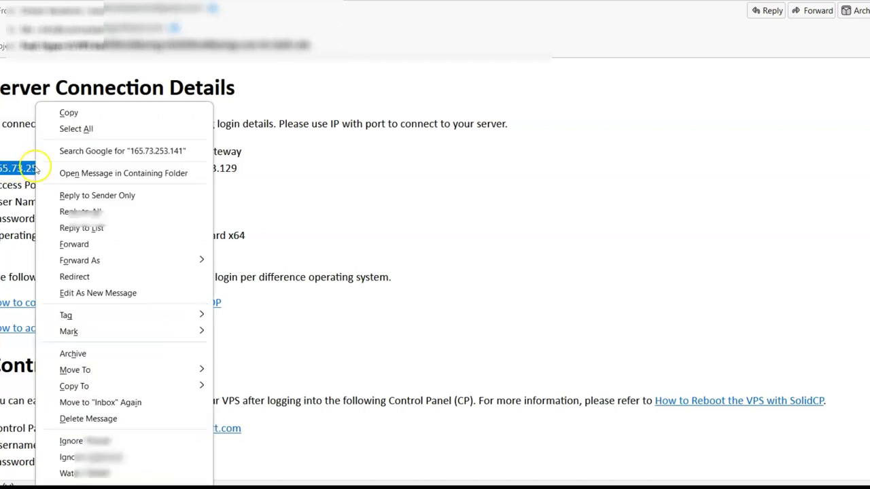
left_click(70, 113)
Enter 165.73.253.141:1097 as the computer address in Remote Desktop Connection
left_click(571, 485)
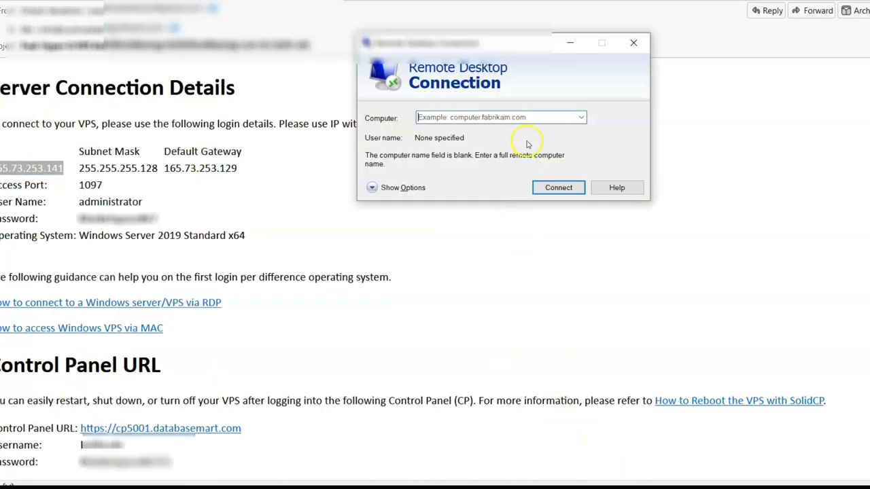
left_click(431, 117)
key("ctrl+v")
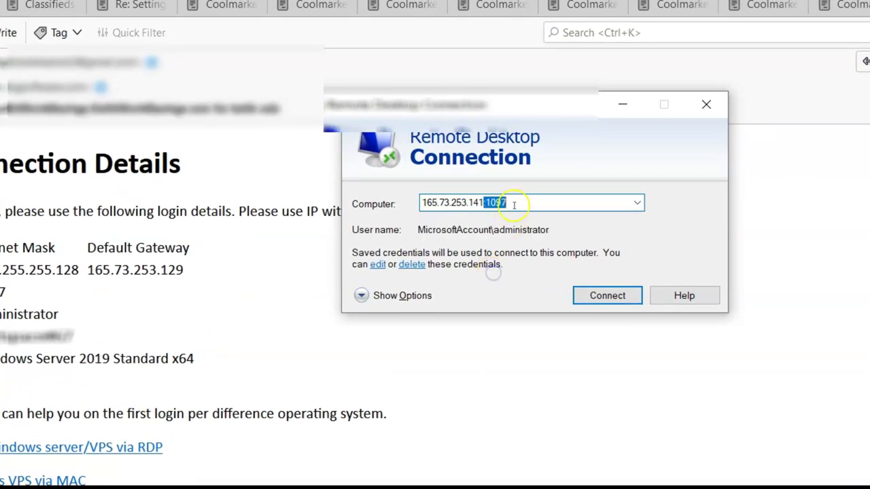
left_click(513, 204)
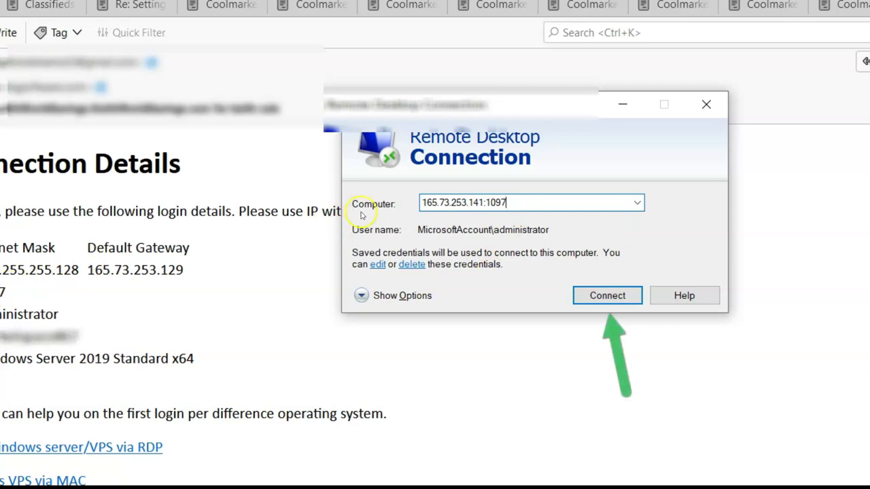
left_click_drag(563, 202, 407, 202)
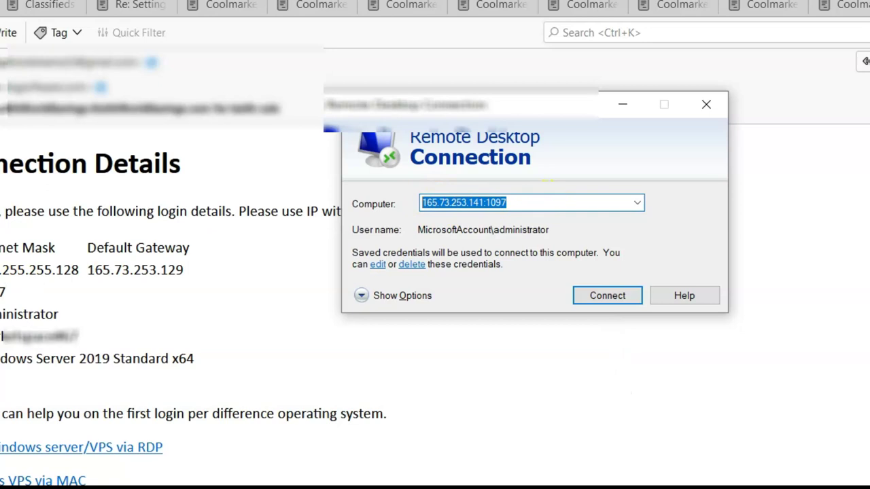
left_click(520, 205)
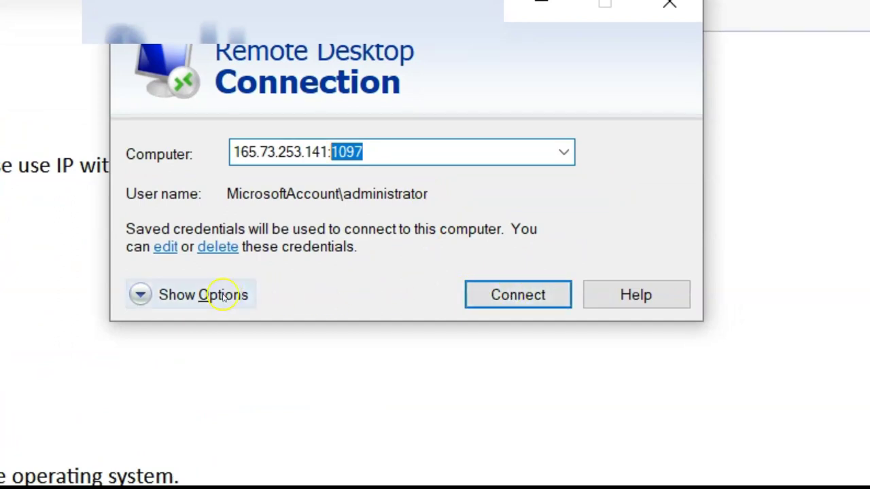
Update the saved login credentials and connect, accepting the untrusted certificate
left_click(162, 246)
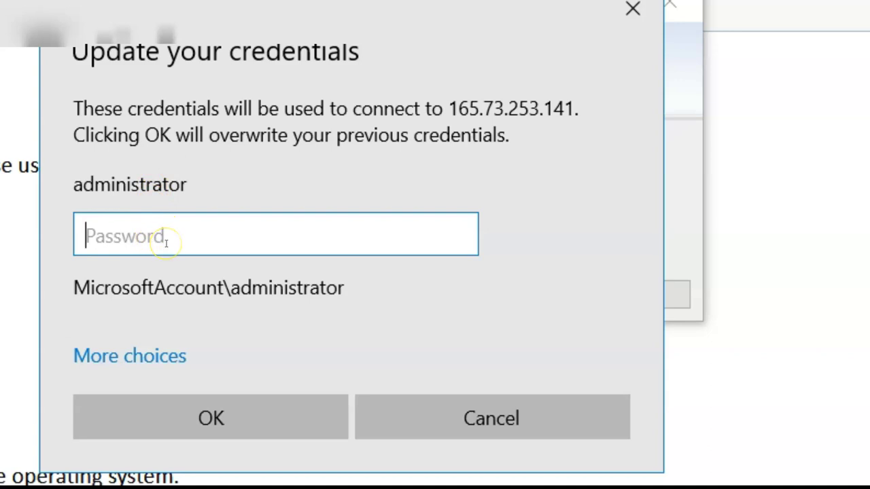
left_click(631, 10)
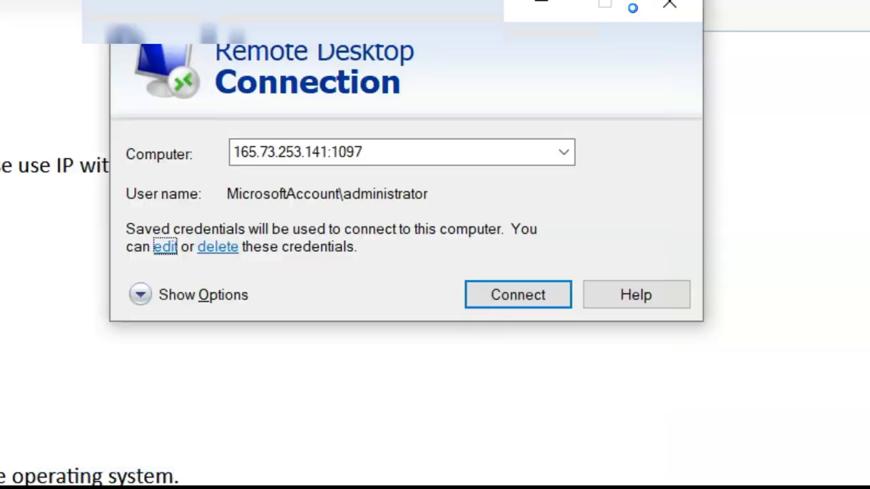
left_click(539, 292)
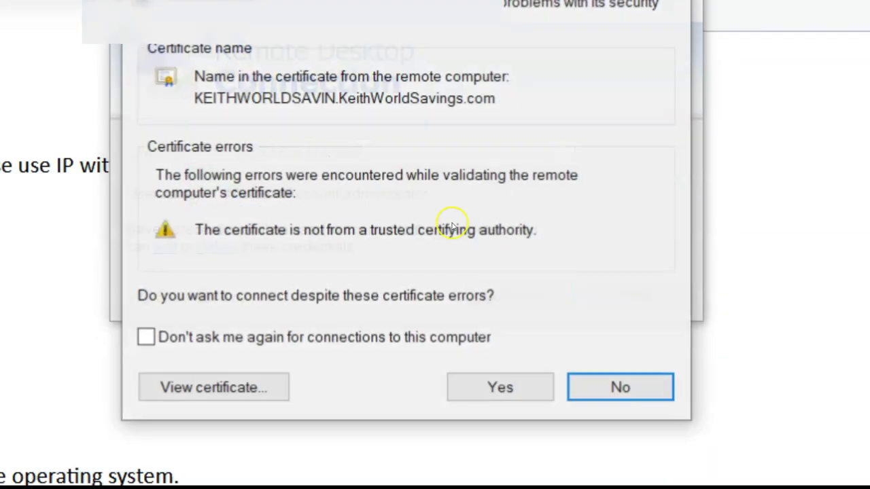
left_click(501, 388)
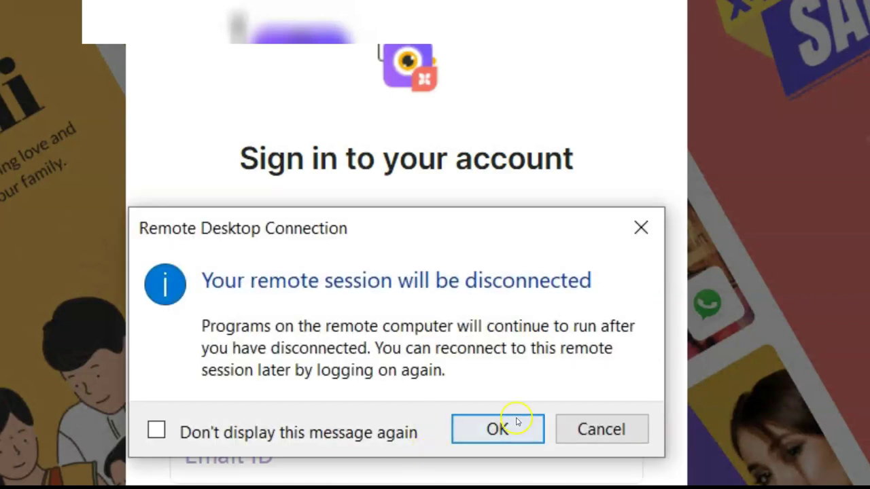
Disconnect the old session and reconnect to the recent server, accepting the certificate warning
left_click(513, 425)
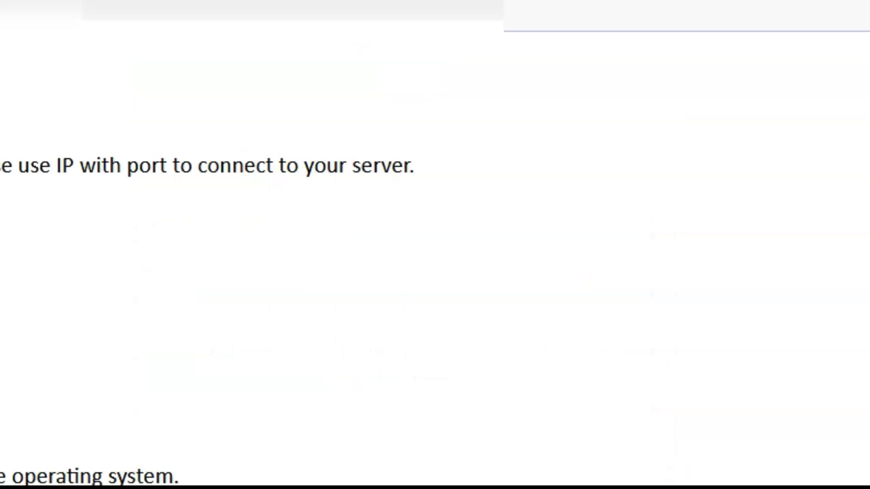
left_click(60, 481)
type("remo")
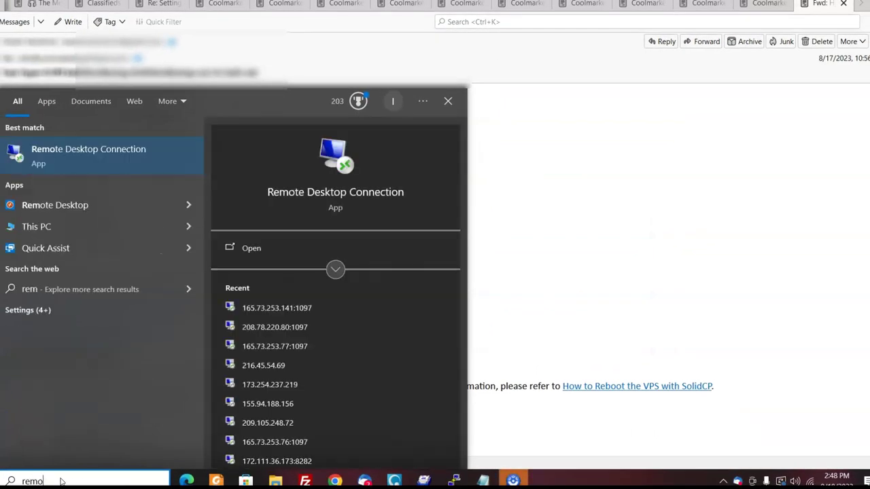
type("te")
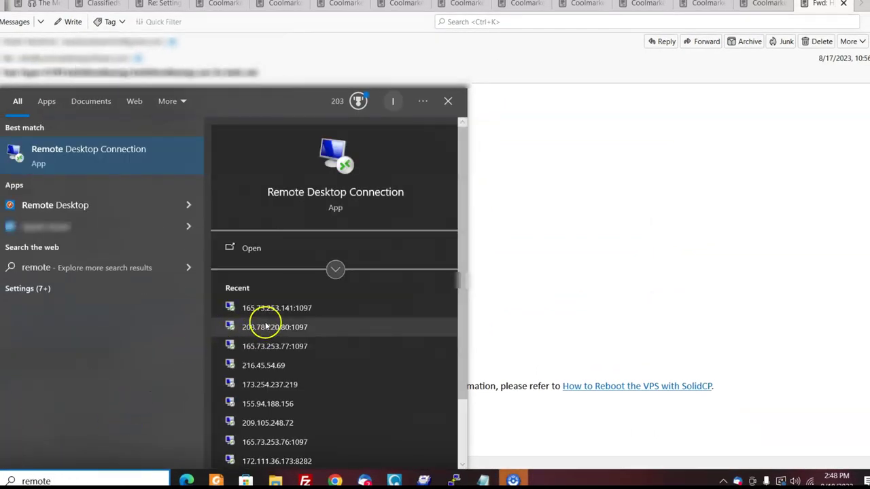
left_click(269, 327)
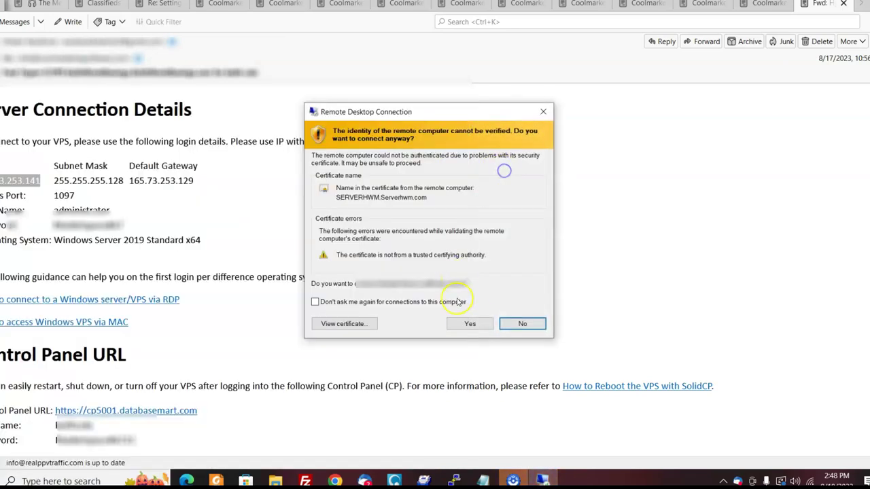
left_click(471, 324)
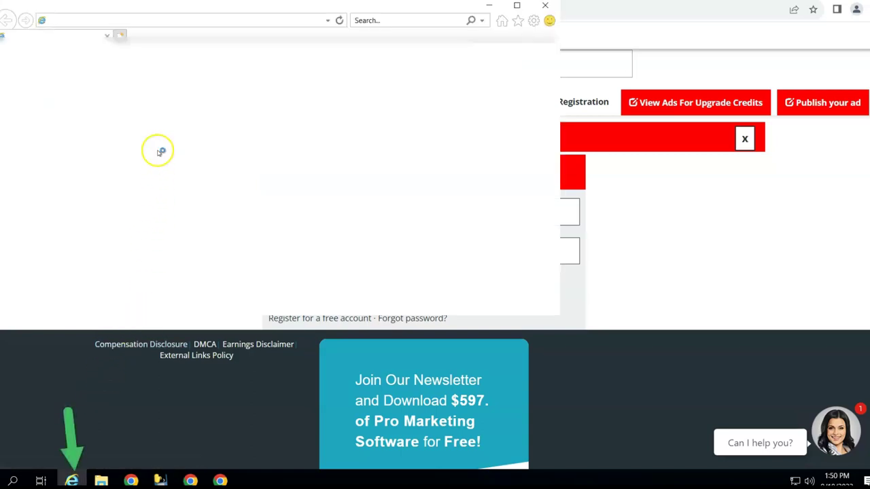
Load google.com in Internet Explorer and dismiss the switch-to-Chrome suggestion
left_click(174, 20)
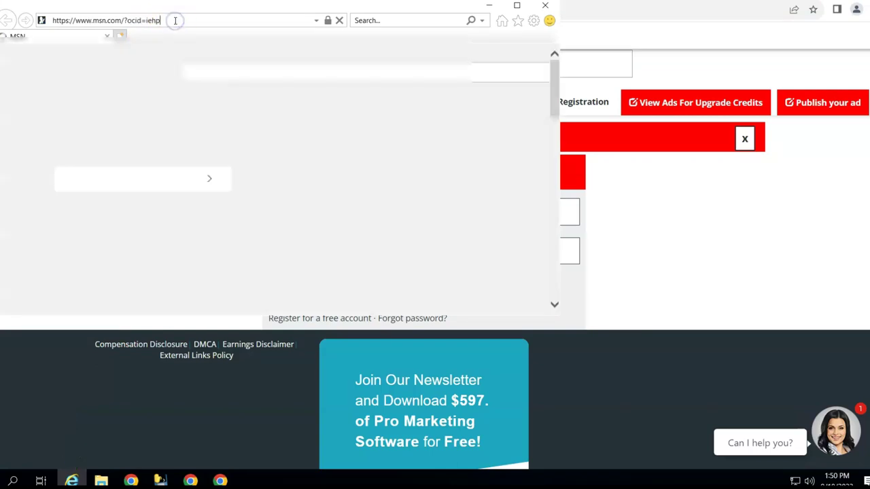
left_click(174, 20)
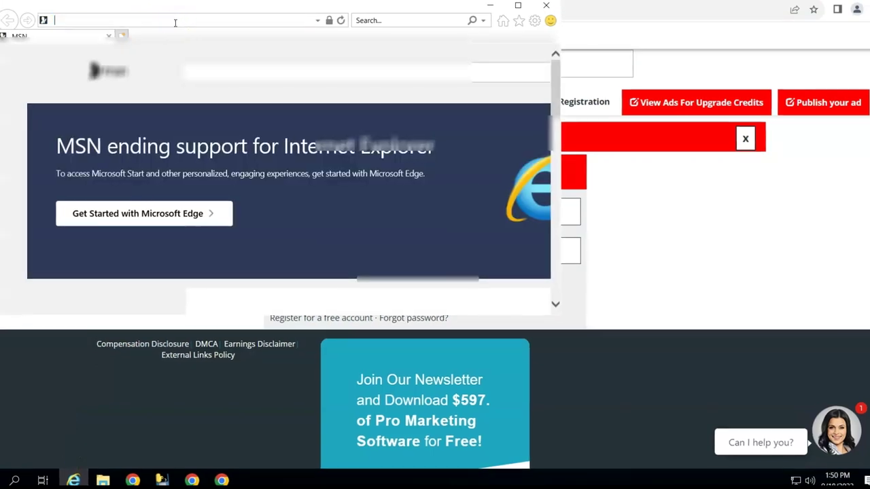
type("google.com")
key("Return")
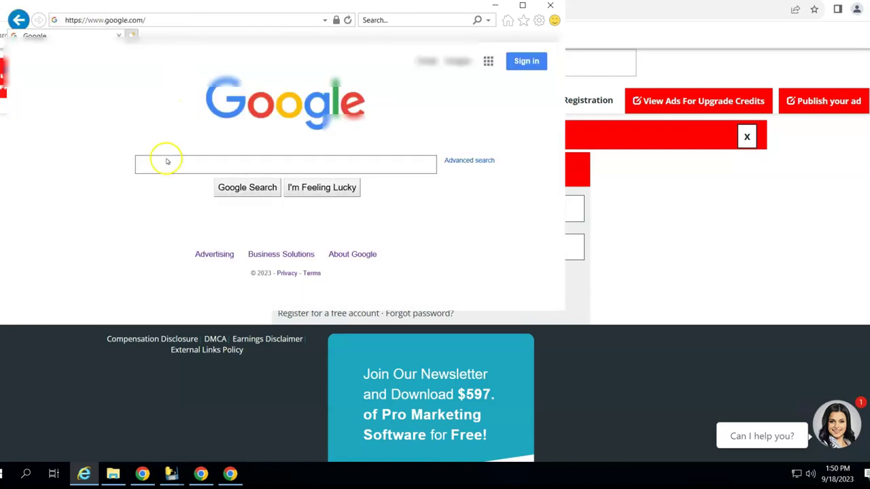
left_click(155, 163)
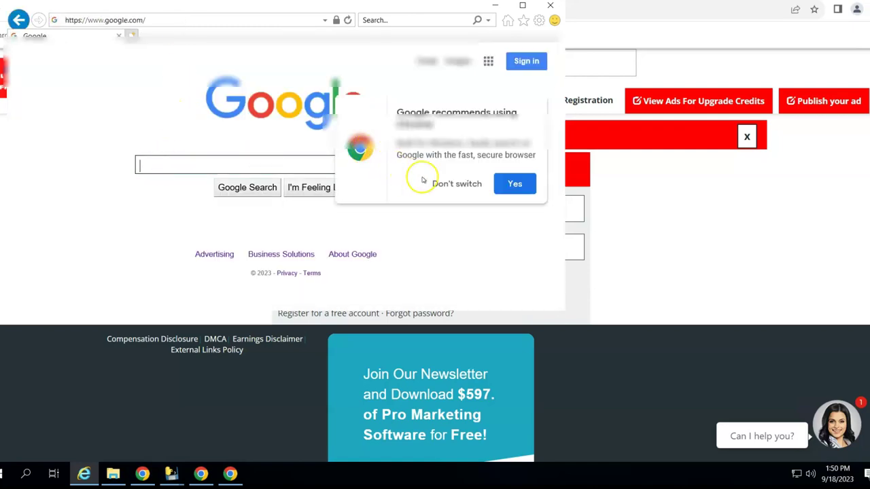
left_click(455, 184)
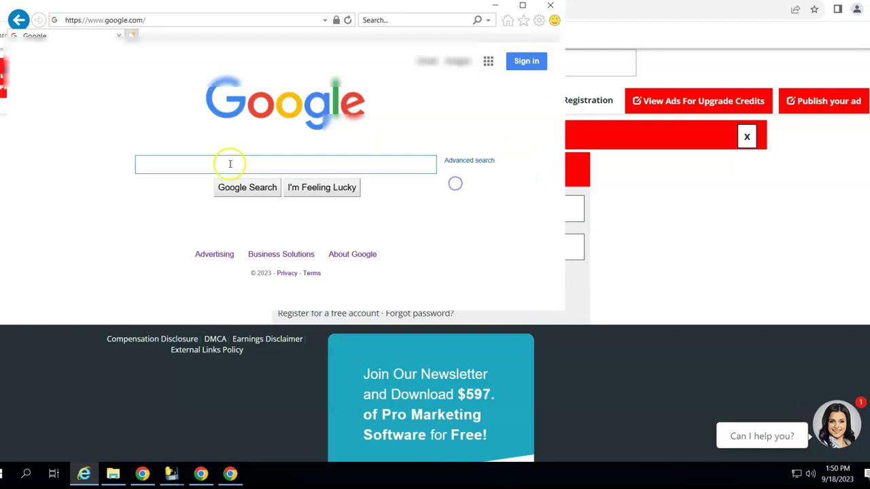
Search Google for 'download chrome'
left_click(163, 163)
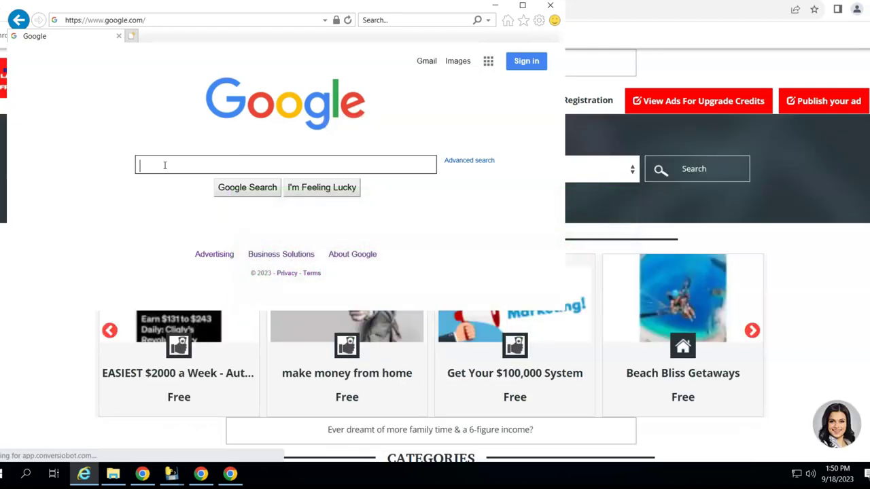
type("download")
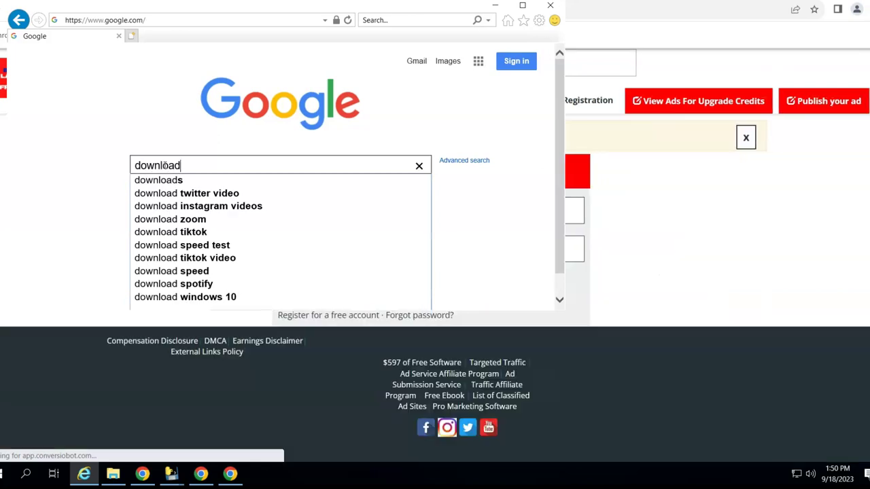
type(" chor")
key("BackSpace")
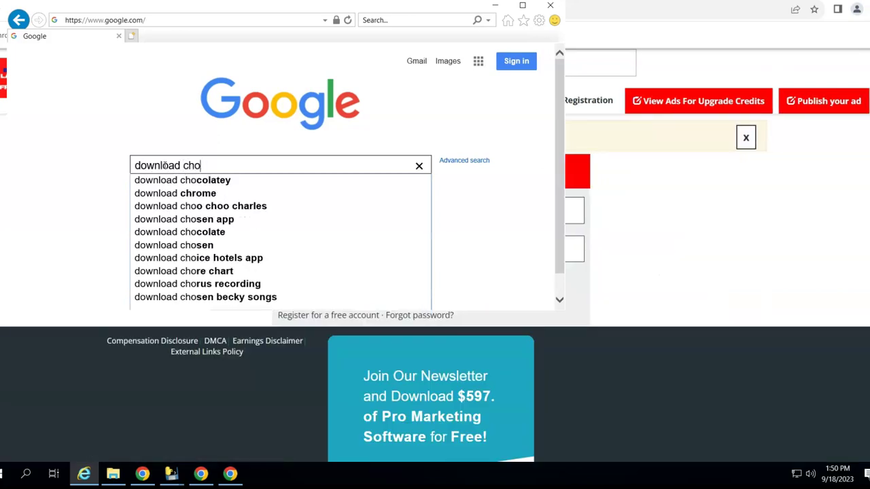
key("BackSpace")
type("reome")
key("BackSpace")
key("BackSpace")
key("BackSpace")
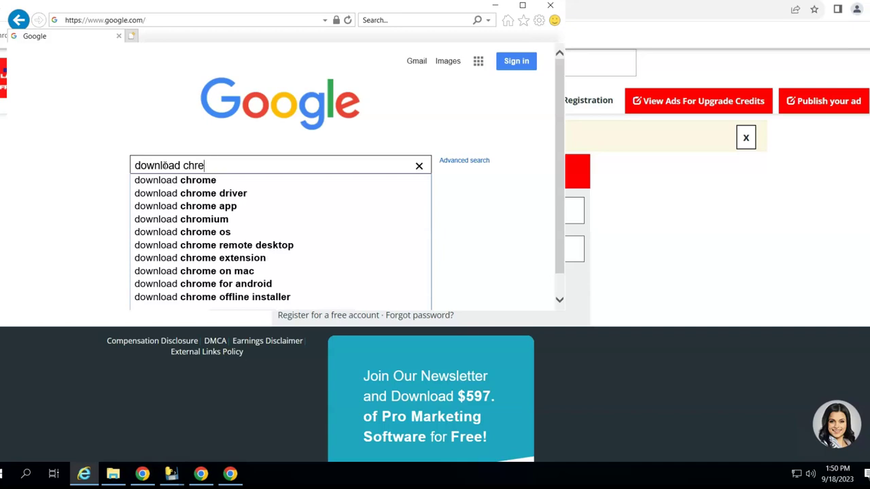
key("BackSpace")
type("ome")
key("Return")
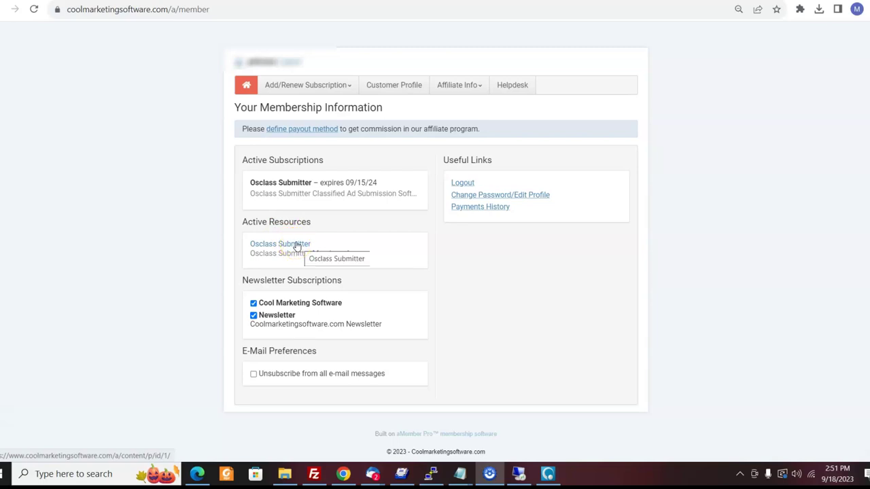
Open the Osclass Submitter resource page and download setup_osclass_submitter_5.1.exe
left_click(296, 245)
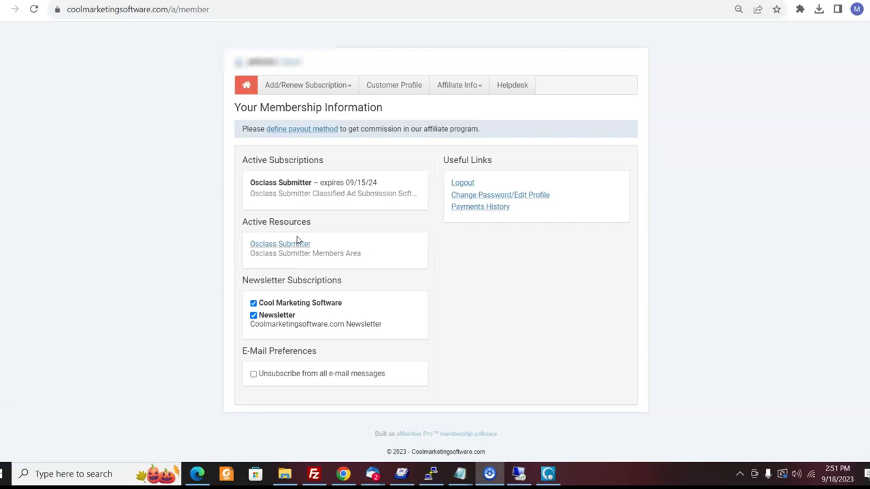
left_click(296, 244)
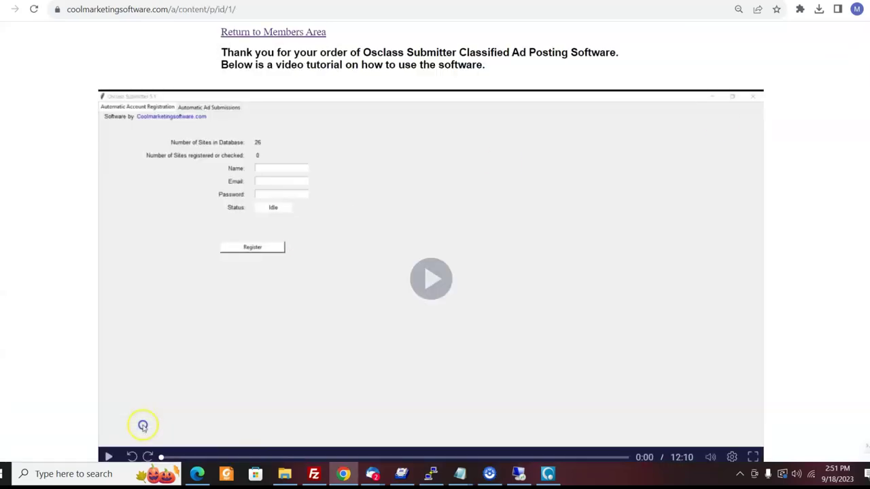
scroll(143, 426, "down", 3)
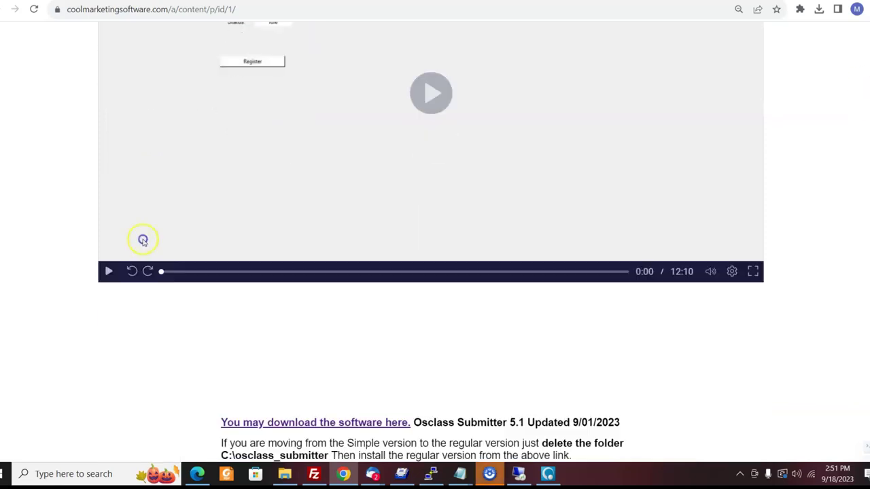
scroll(142, 239, "down", 2)
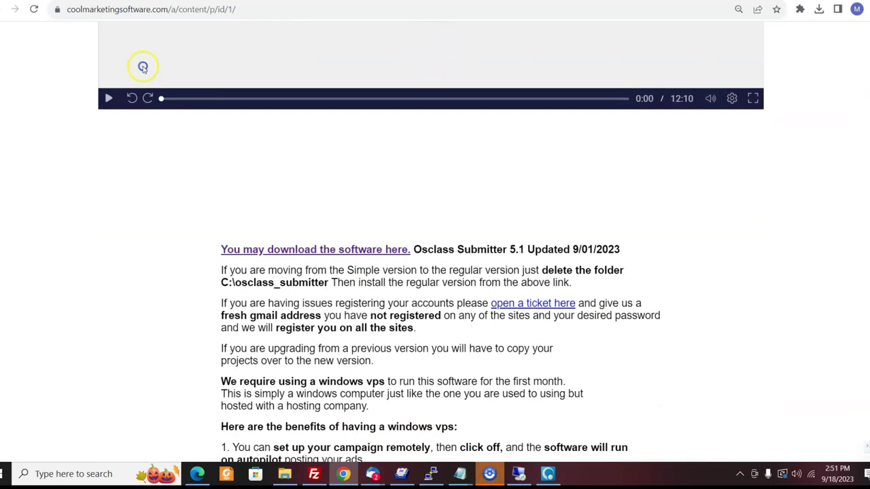
scroll(141, 68, "down", 1)
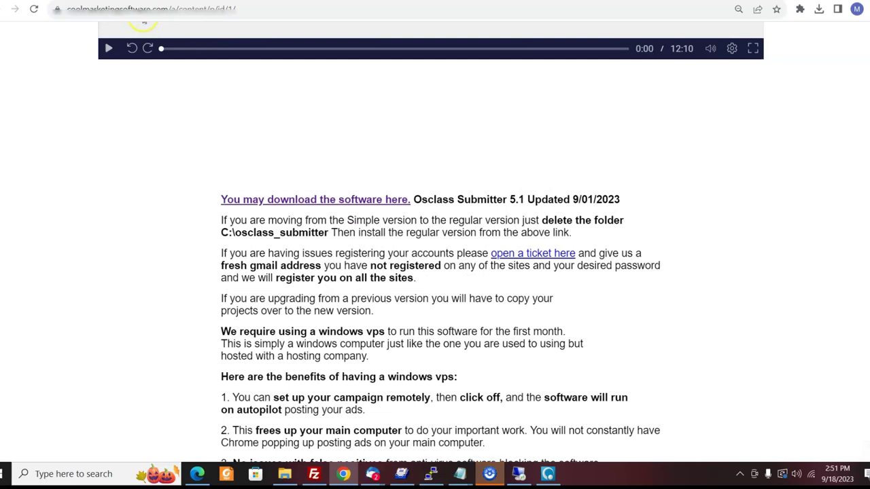
left_click(370, 200)
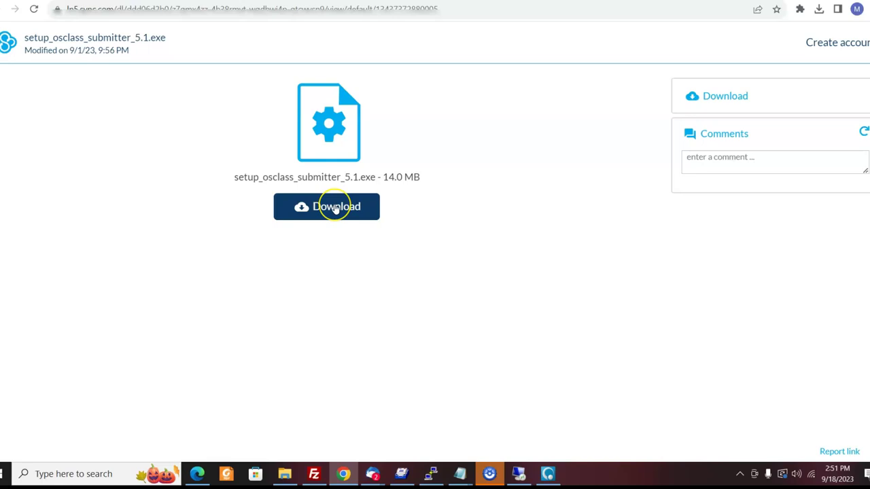
left_click(337, 208)
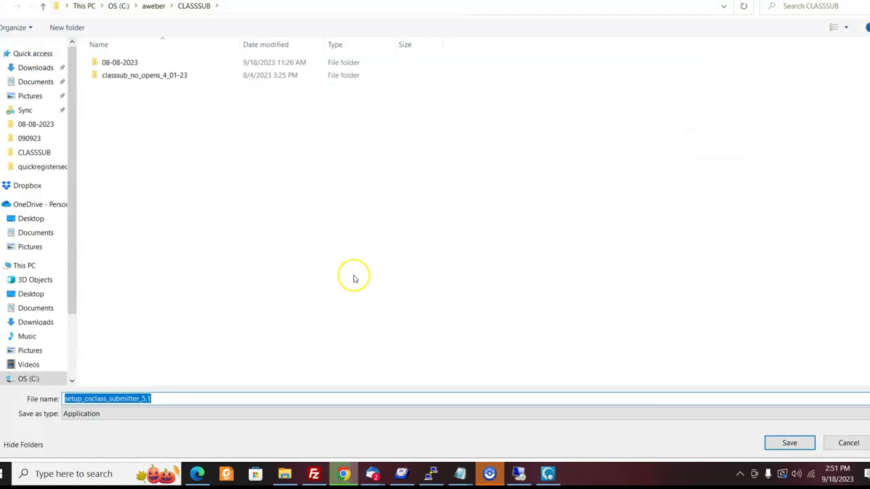
Save the installer into Downloads and select the setup_osclass_submitter_5.1 file
left_click(38, 70)
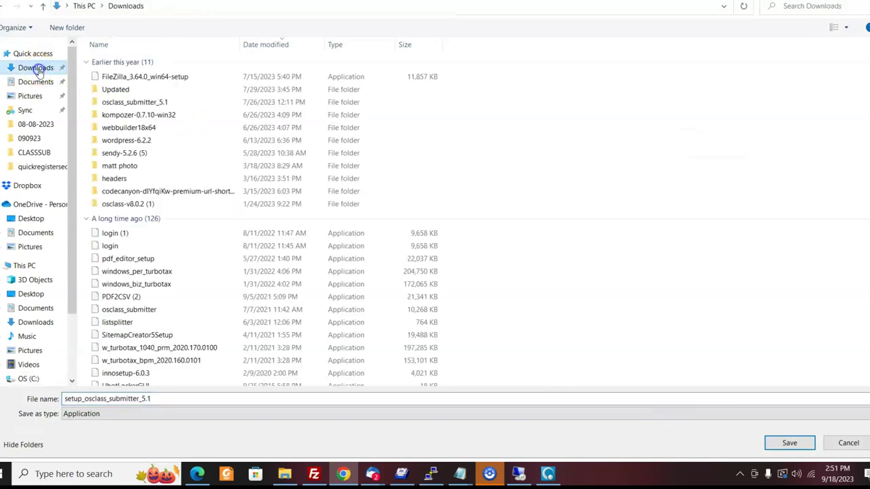
left_click(790, 443)
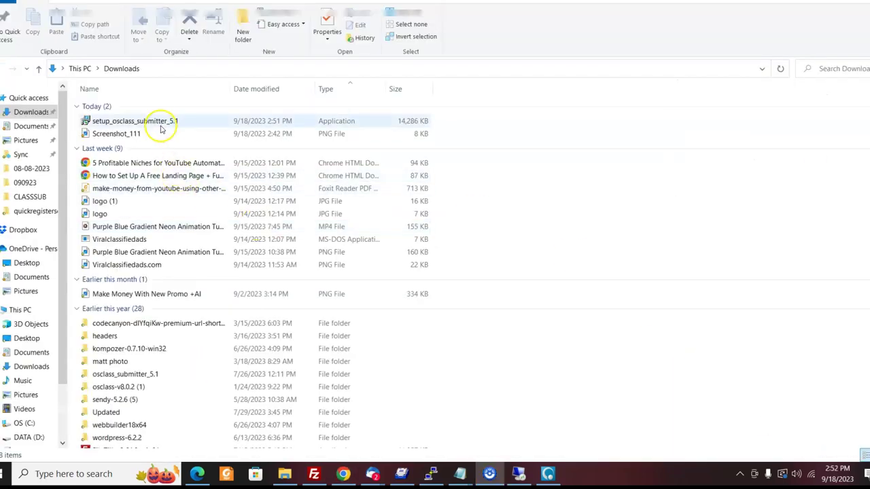
left_click(162, 121)
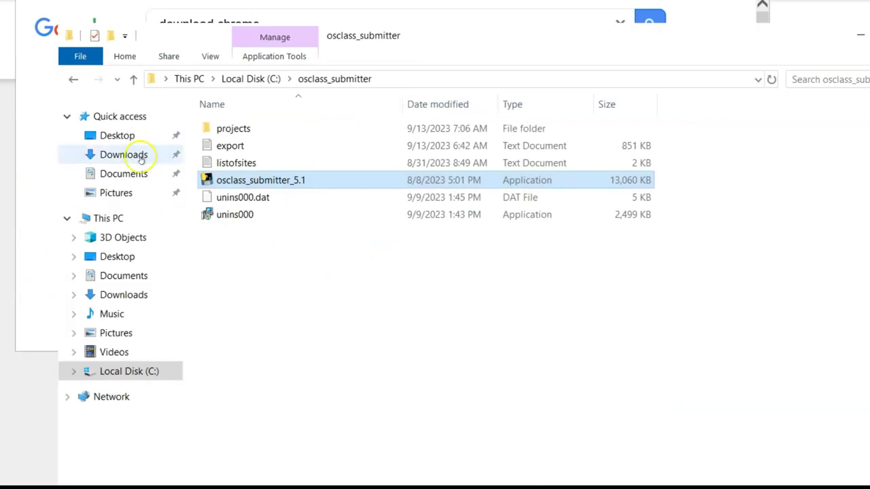
Paste the installer into VPS Downloads, cancelling the same-name conflict to keep the existing file
left_click(135, 154)
left_click(274, 239)
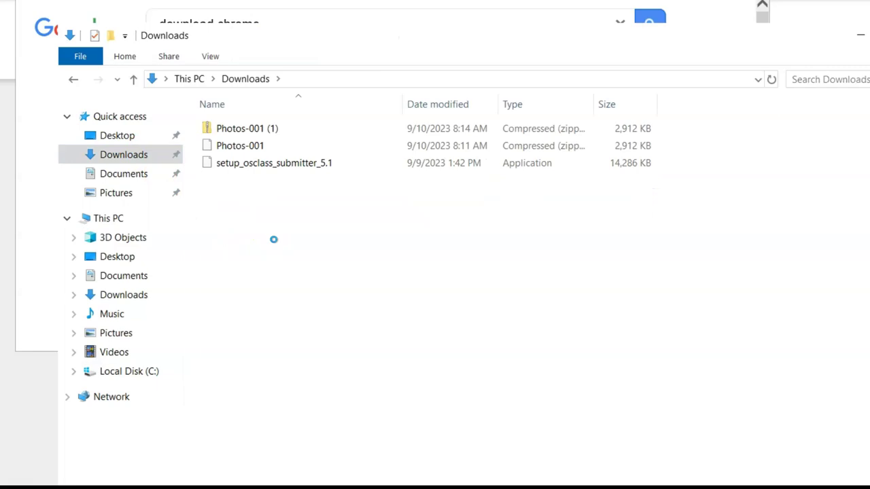
right_click(275, 239)
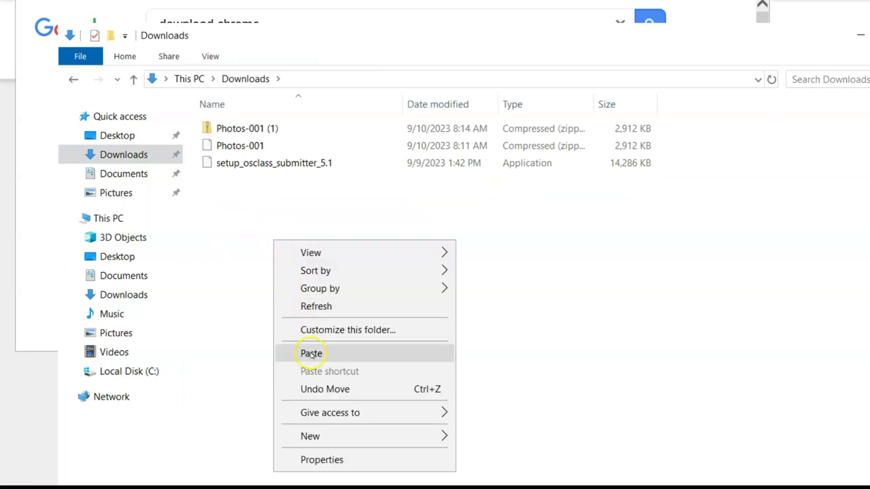
left_click(297, 286)
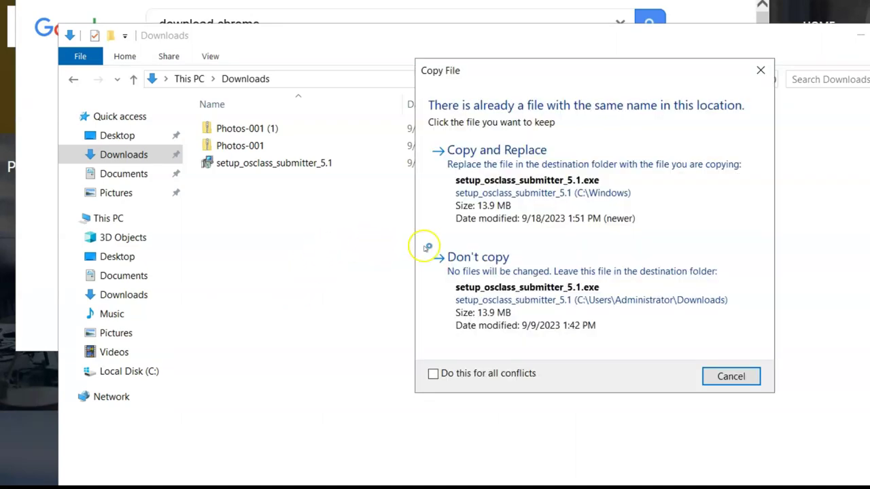
left_click(761, 70)
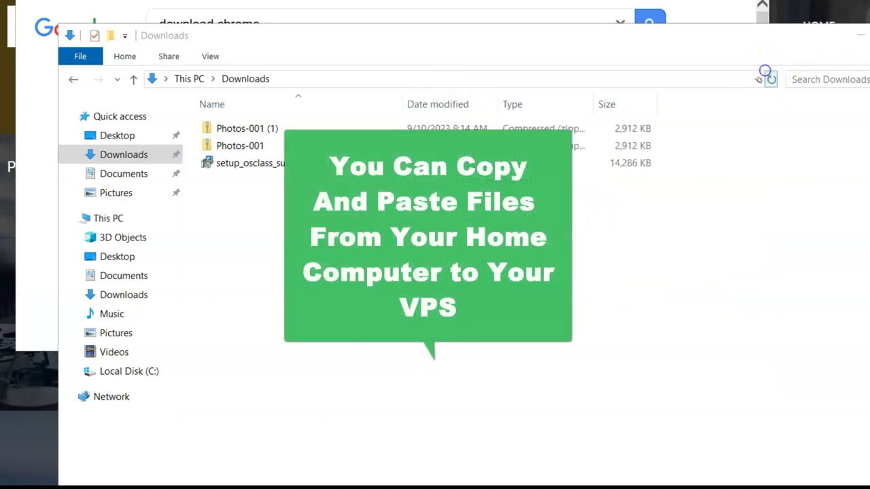
left_click(290, 170)
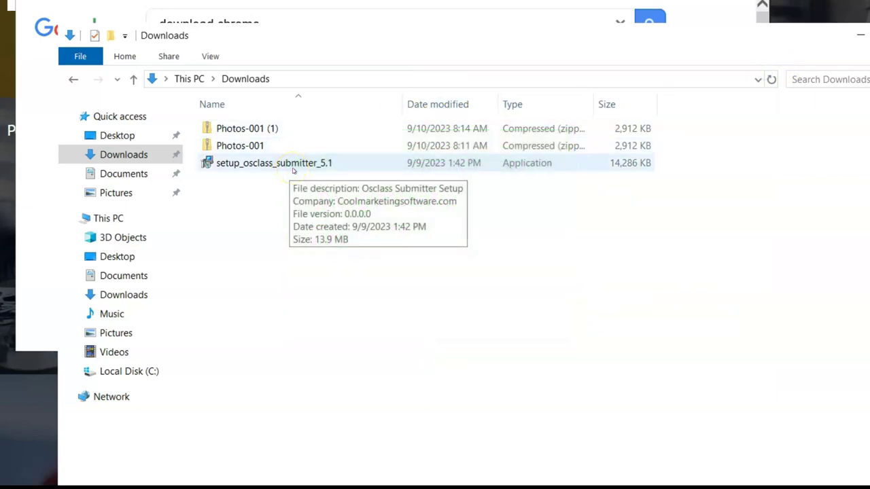
mouse_move(274, 163)
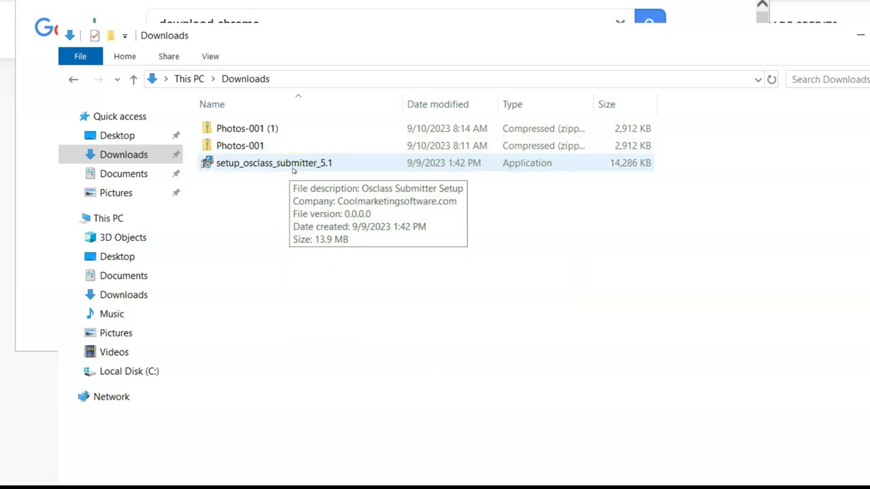
Run setup_osclass_submitter_5.1 as administrator to launch Osclass Submitter 5.1
left_click(274, 332)
left_click(299, 171)
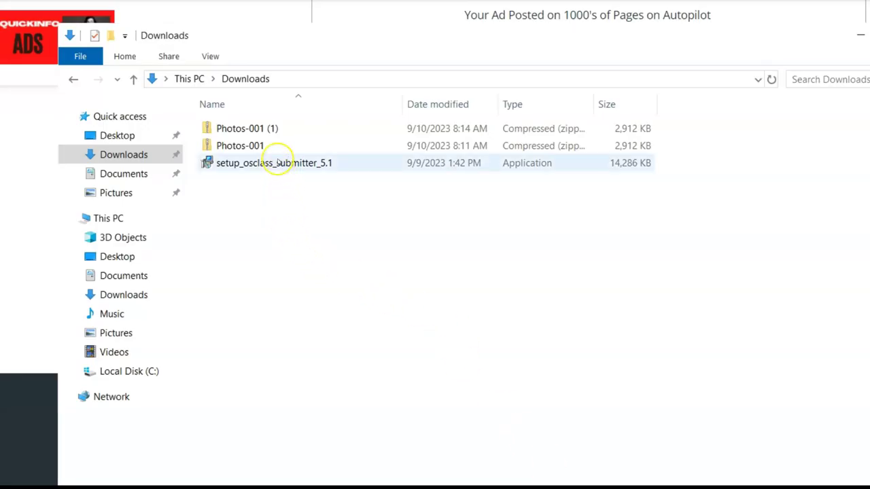
left_click(275, 159)
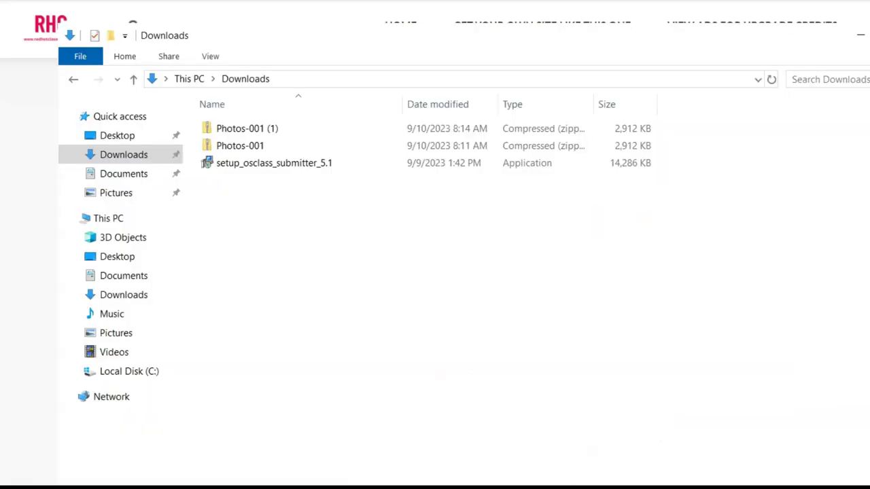
left_click(233, 166)
right_click(233, 167)
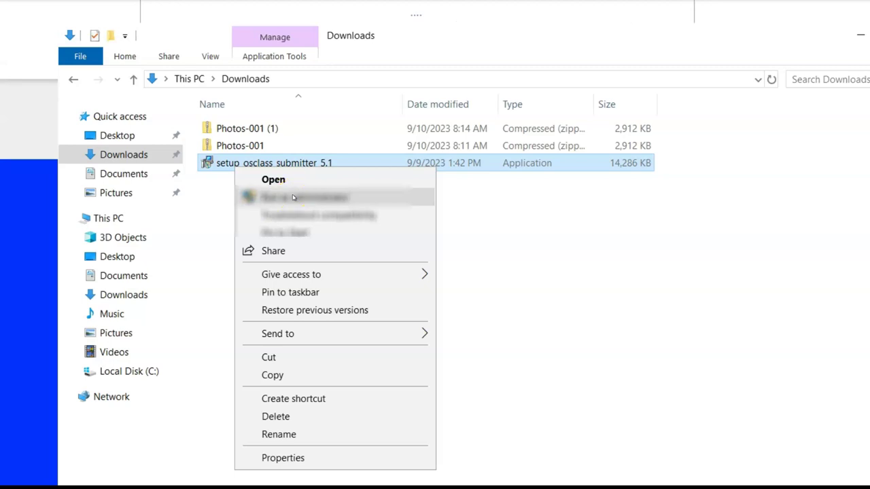
left_click(291, 201)
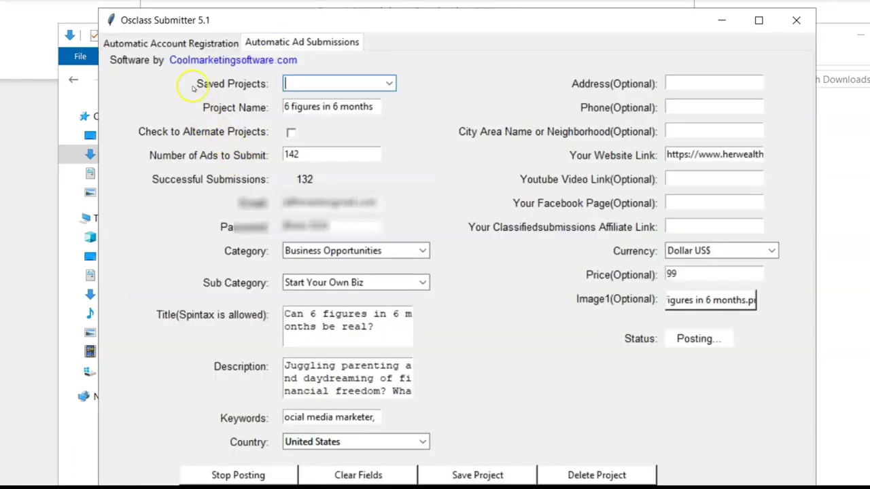
Switch to the Automatic Account Registration form and select its blank Name and Email fields
left_click(175, 44)
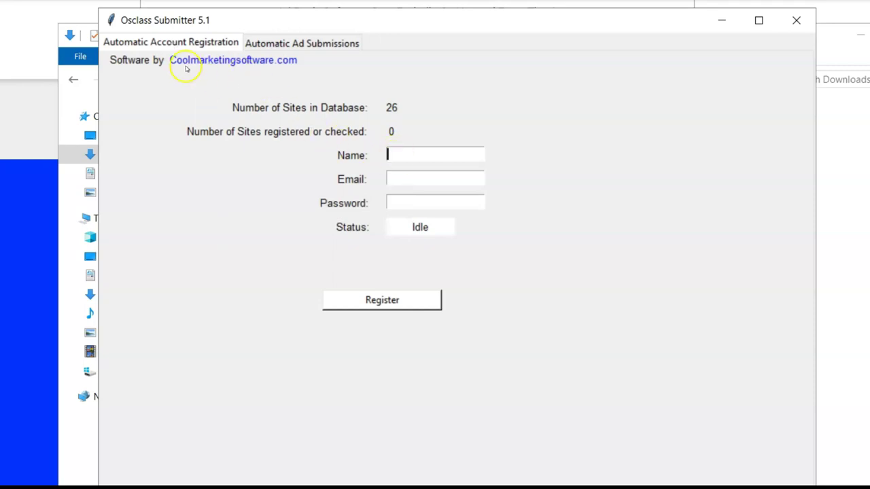
left_click(182, 43)
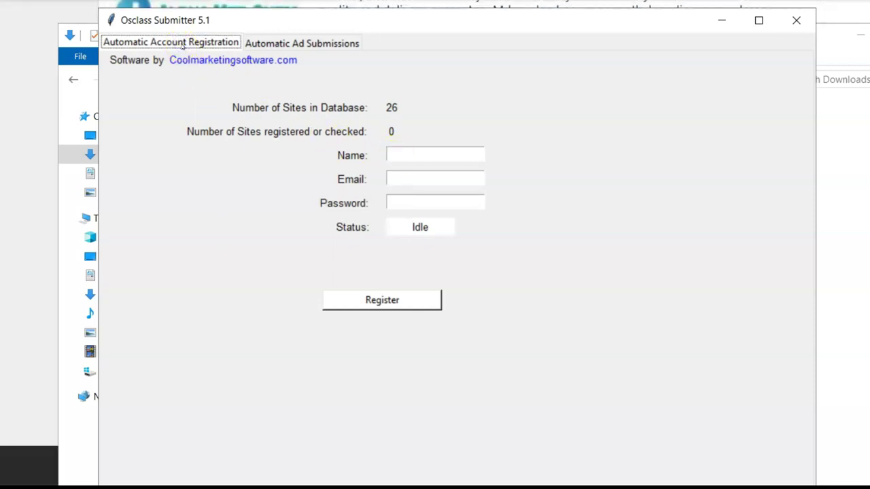
left_click(404, 156)
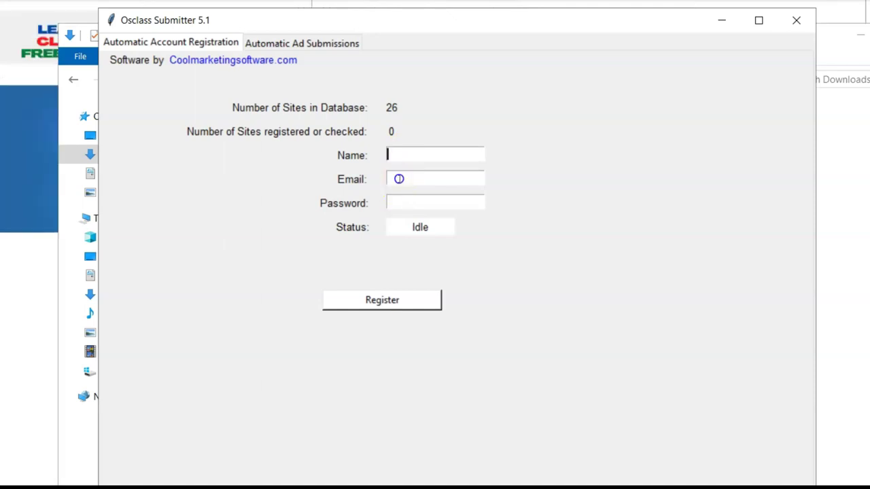
left_click(400, 179)
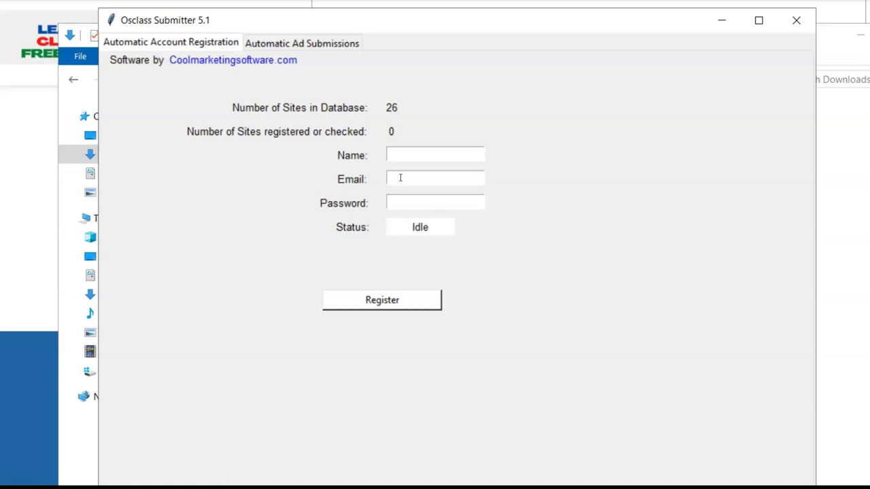
left_click(399, 201)
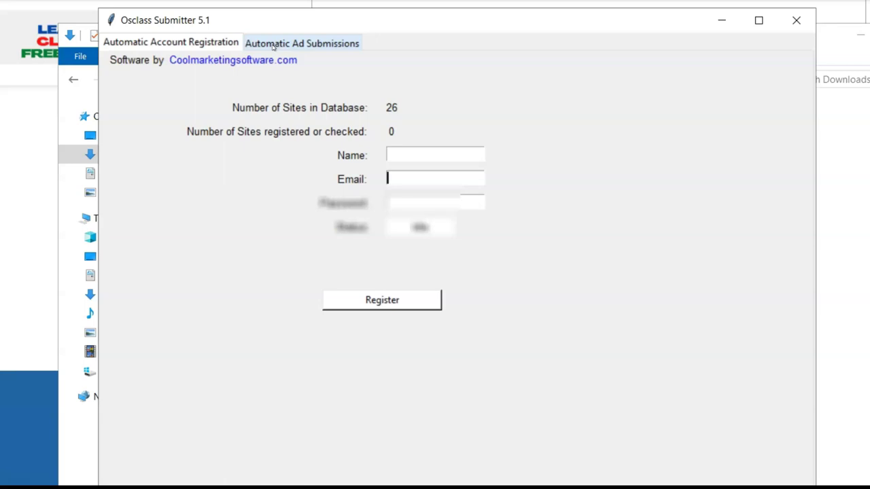
Load the saved Classifiedsubmissions Affiliate .ini project on the Automatic Ad Submissions form
left_click(272, 45)
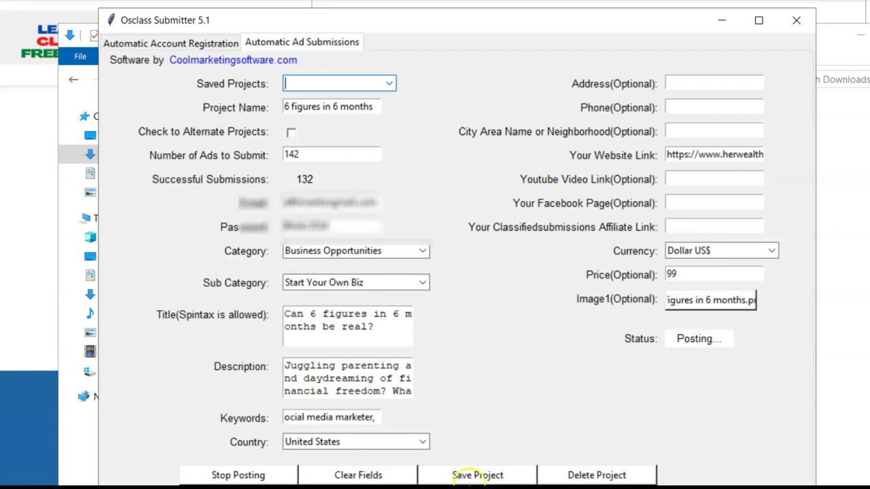
left_click(389, 83)
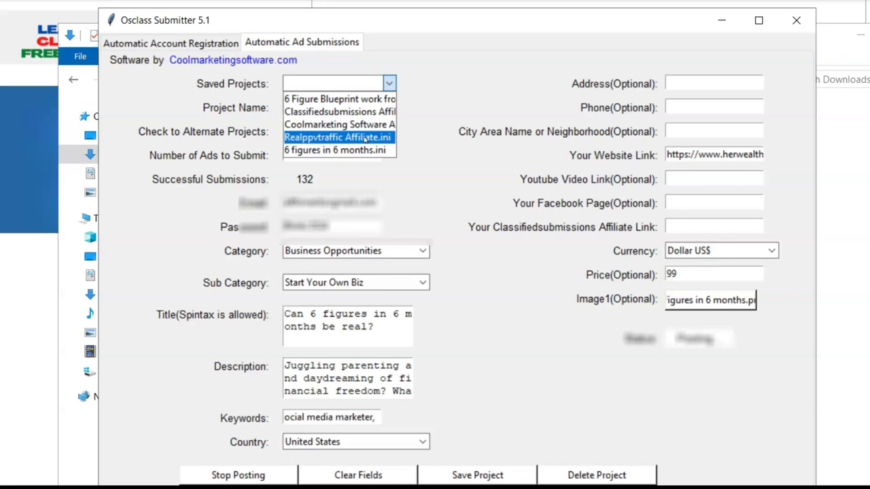
left_click(366, 137)
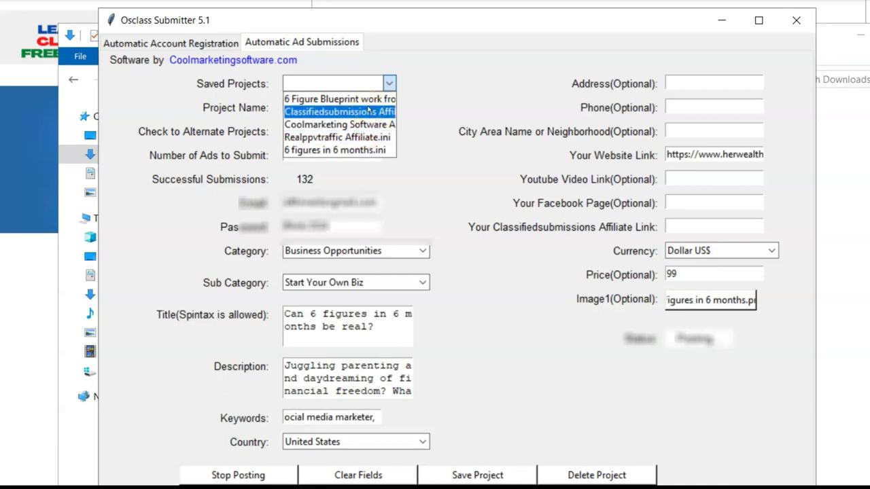
left_click(368, 111)
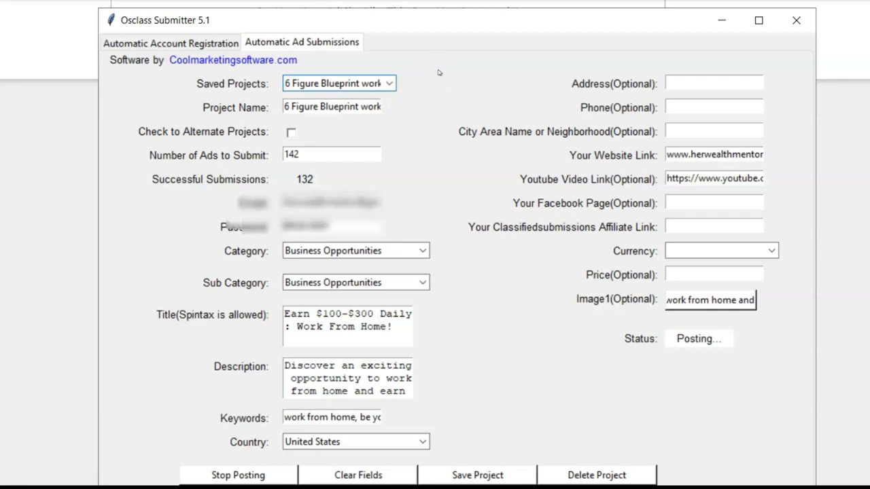
left_click(442, 66)
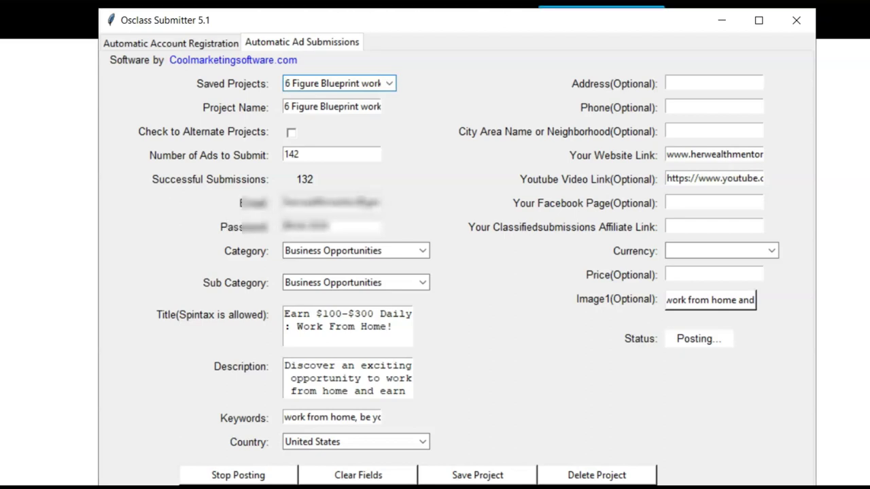
left_click(176, 127)
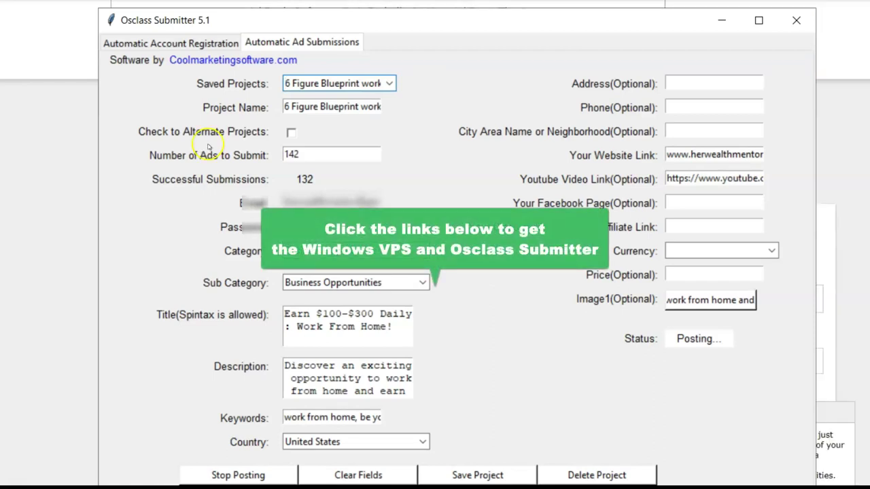
left_click(173, 181)
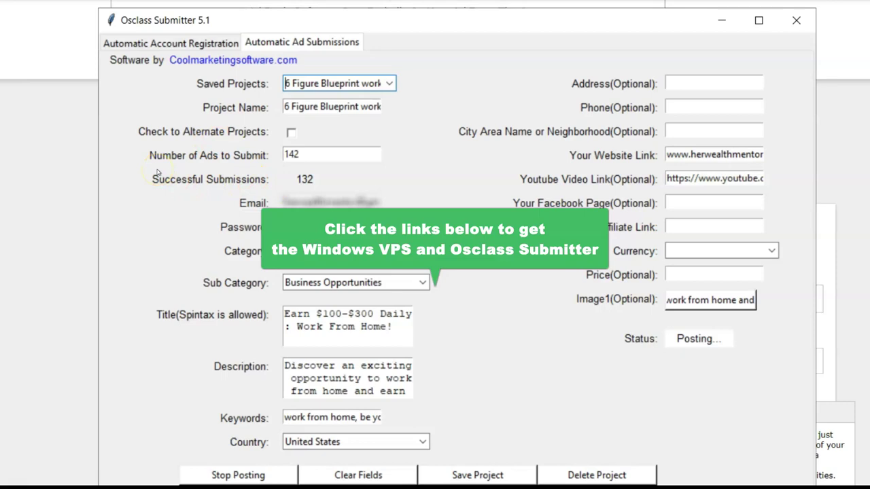
left_click(158, 174)
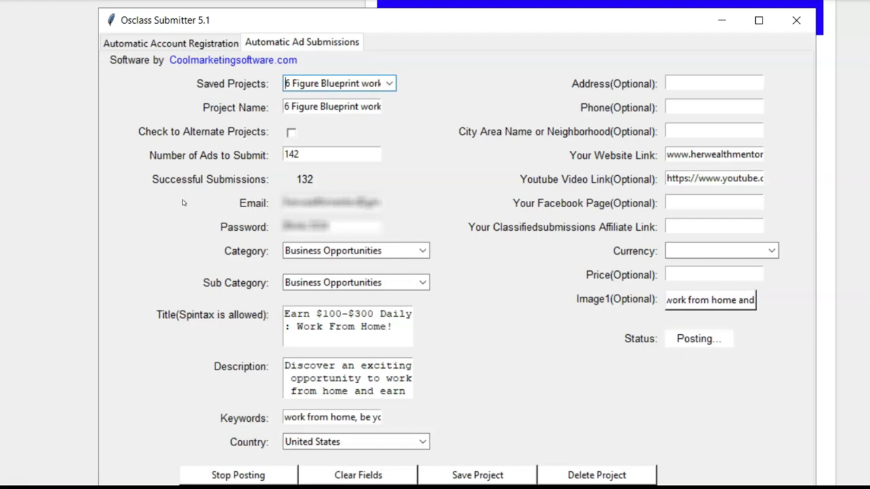
Monitor the work-from-home posting until Successful Submissions reads 1
left_click(188, 206)
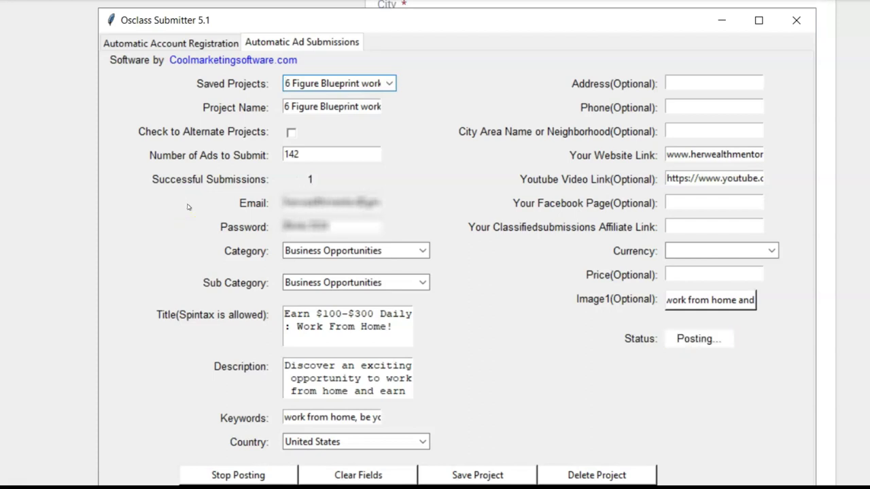
left_click(192, 209)
left_click(196, 213)
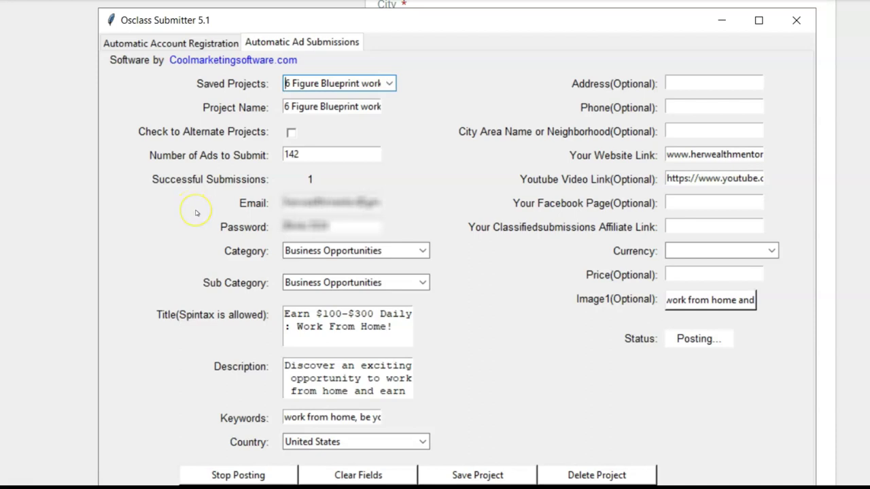